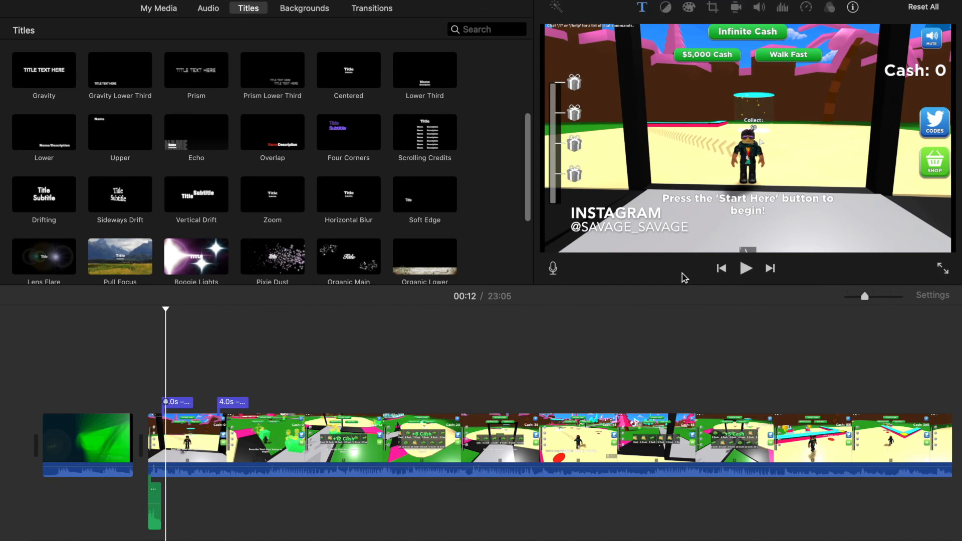
- Review the intro clip, the media in the 6-10-20 event and the opening of the movie in playback
{"action": "left_click", "coordinate": [40, 390]}
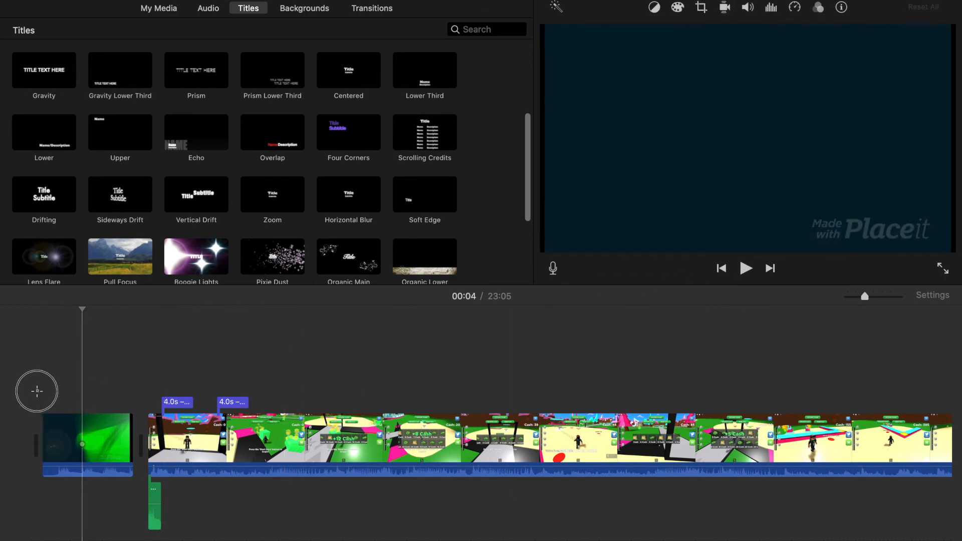
{"action": "left_click", "coordinate": [111, 448]}
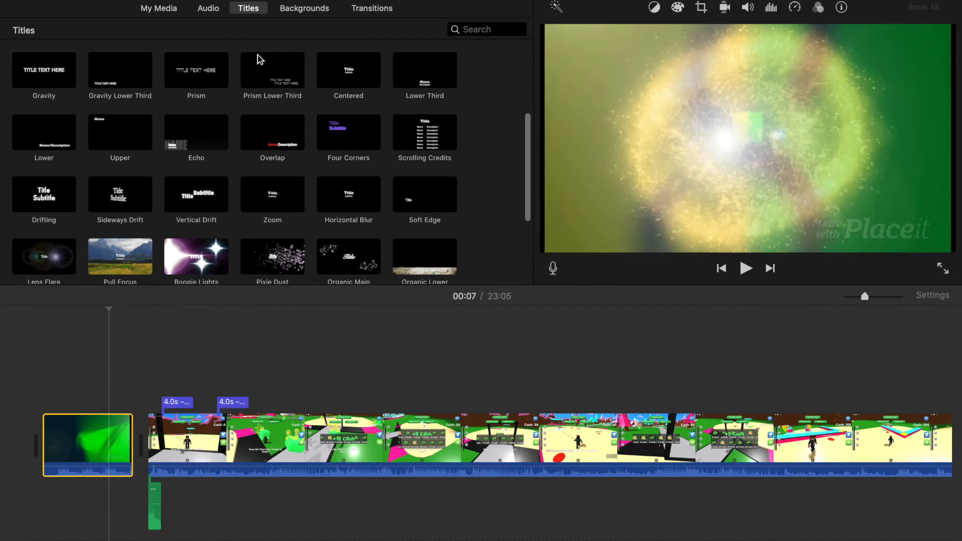
{"action": "left_click", "coordinate": [206, 9]}
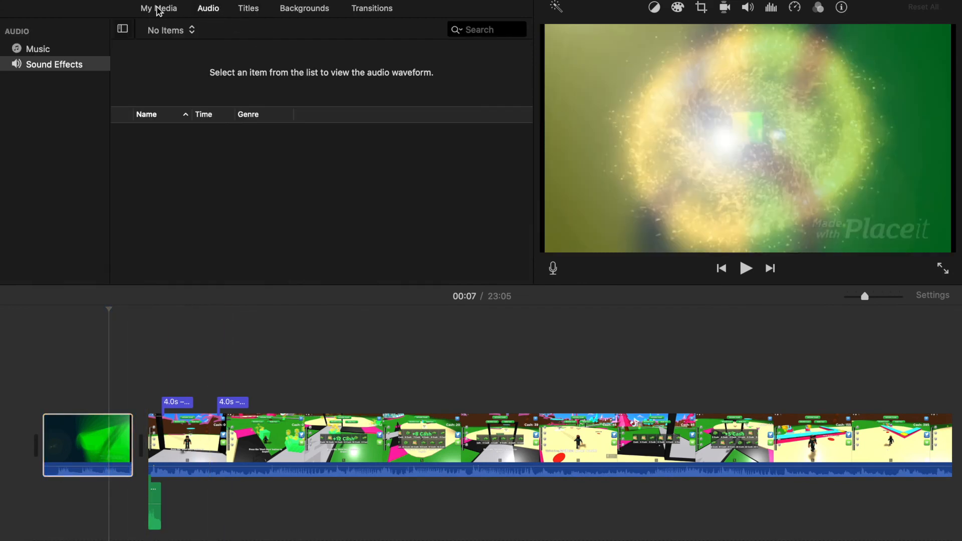
{"action": "left_click", "coordinate": [158, 9]}
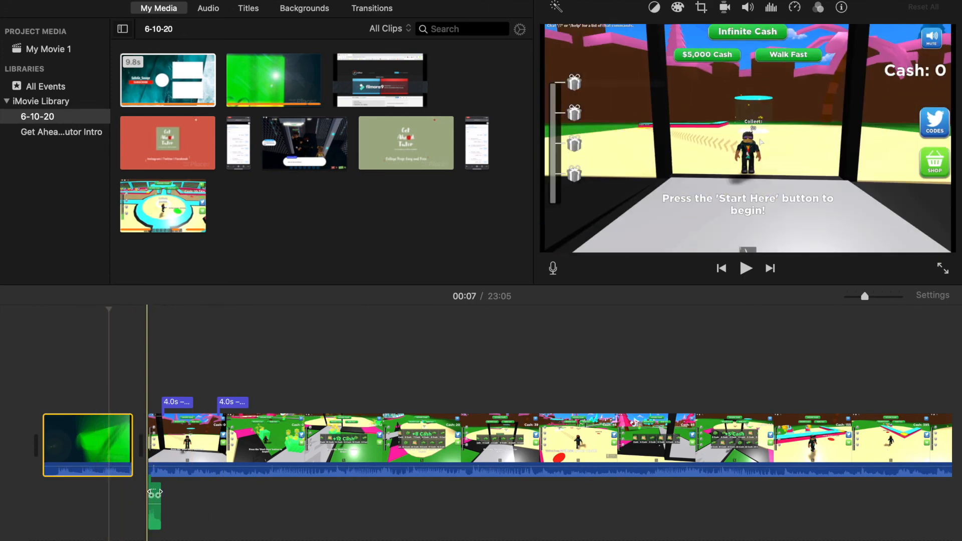
{"action": "left_click", "coordinate": [144, 369]}
{"action": "left_click", "coordinate": [75, 367]}
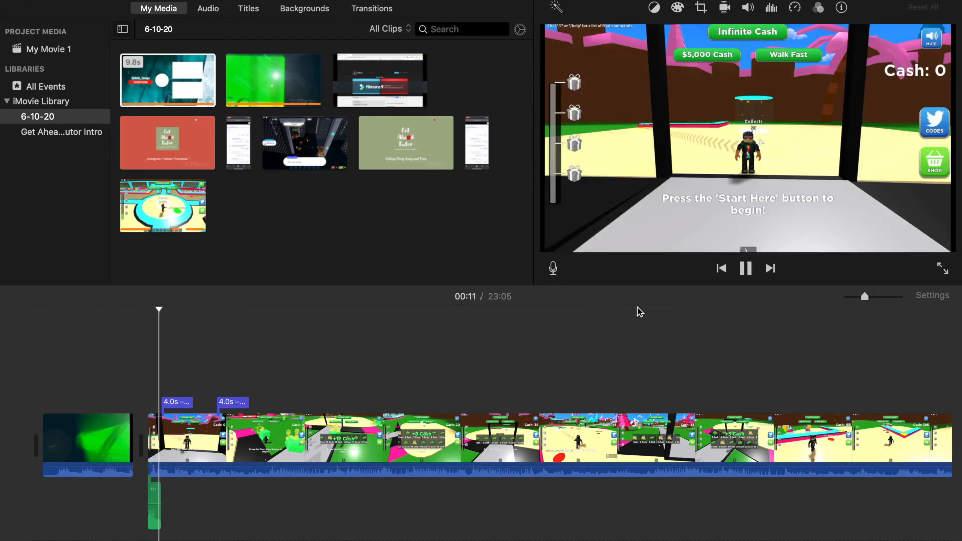
{"action": "left_click", "coordinate": [745, 268]}
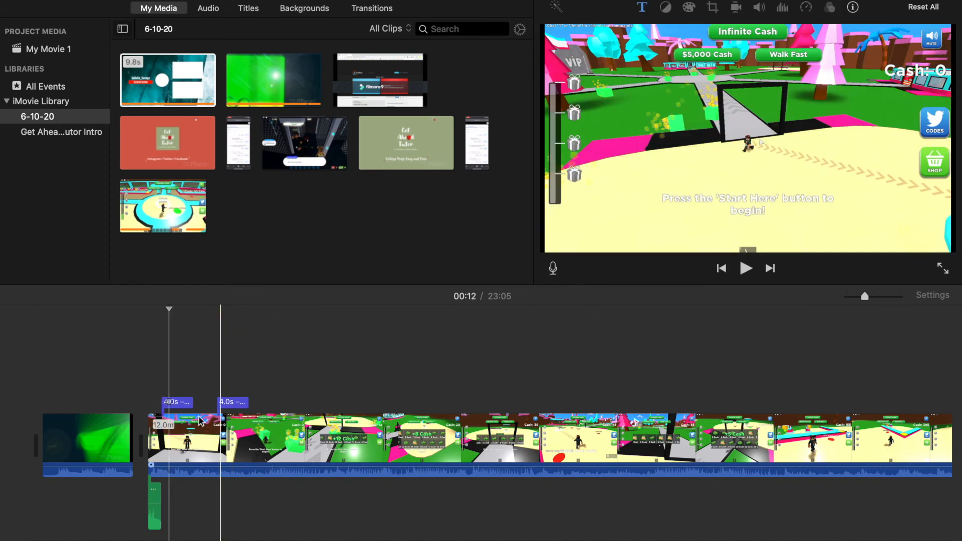
{"action": "left_click", "coordinate": [249, 7]}
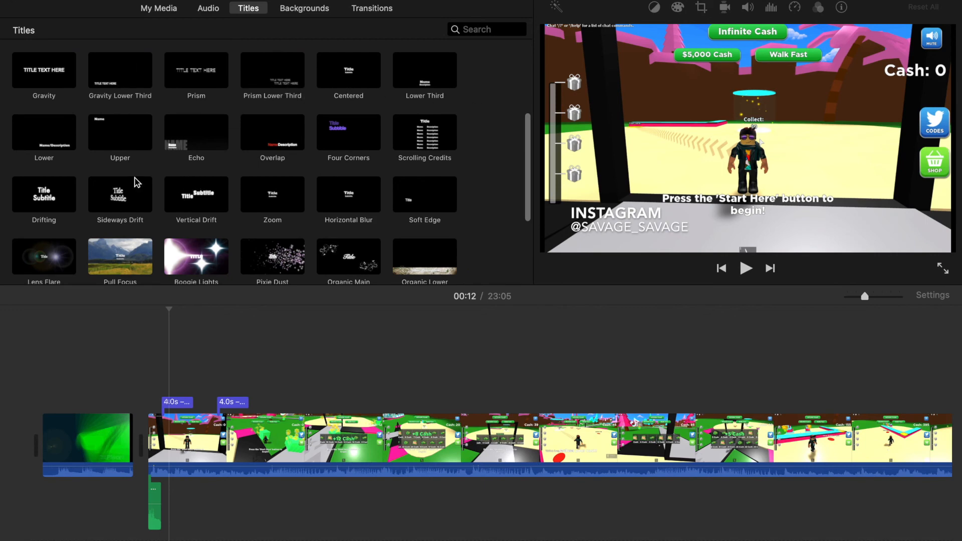
{"action": "scroll", "coordinate": [136, 182], "scroll_direction": "down", "scroll_amount": 5}
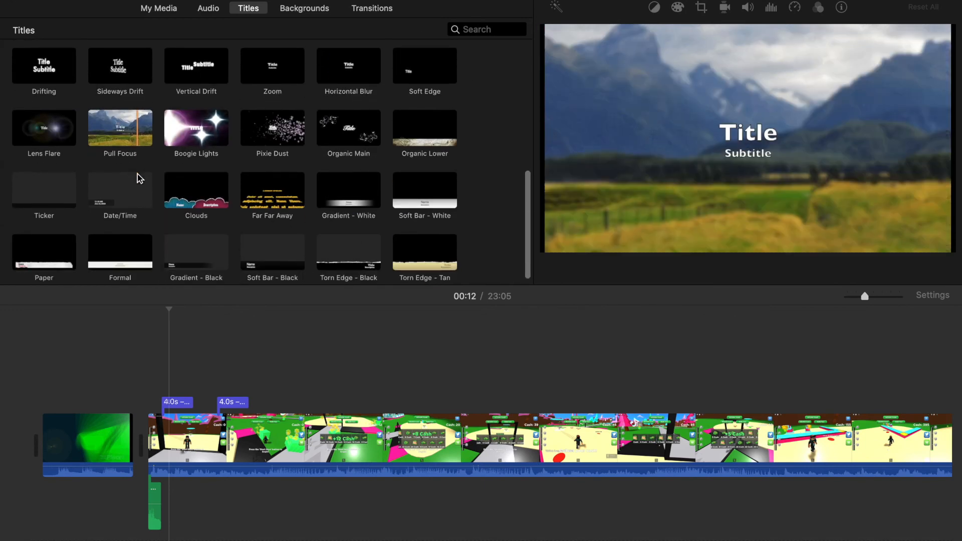
{"action": "scroll", "coordinate": [139, 178], "scroll_direction": "up", "scroll_amount": 10}
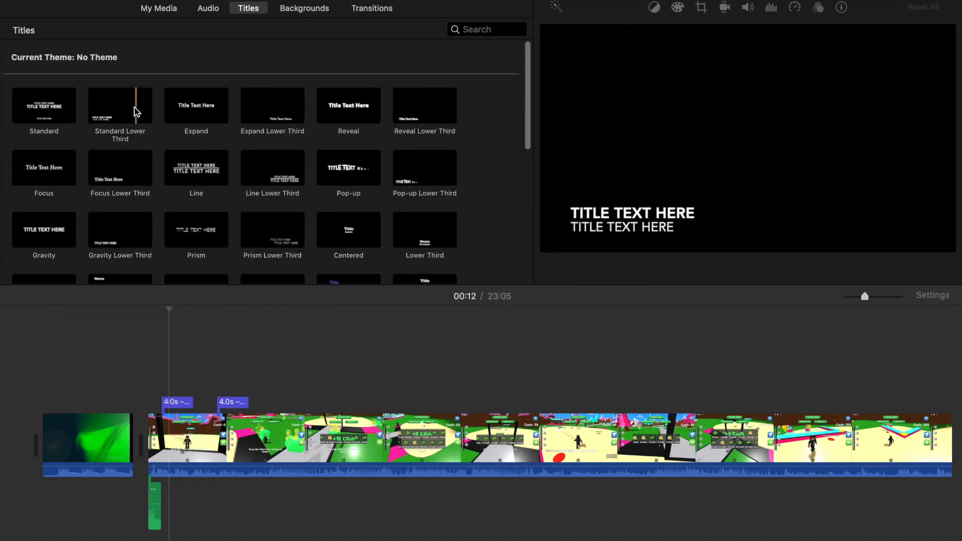
{"action": "left_click", "coordinate": [177, 403]}
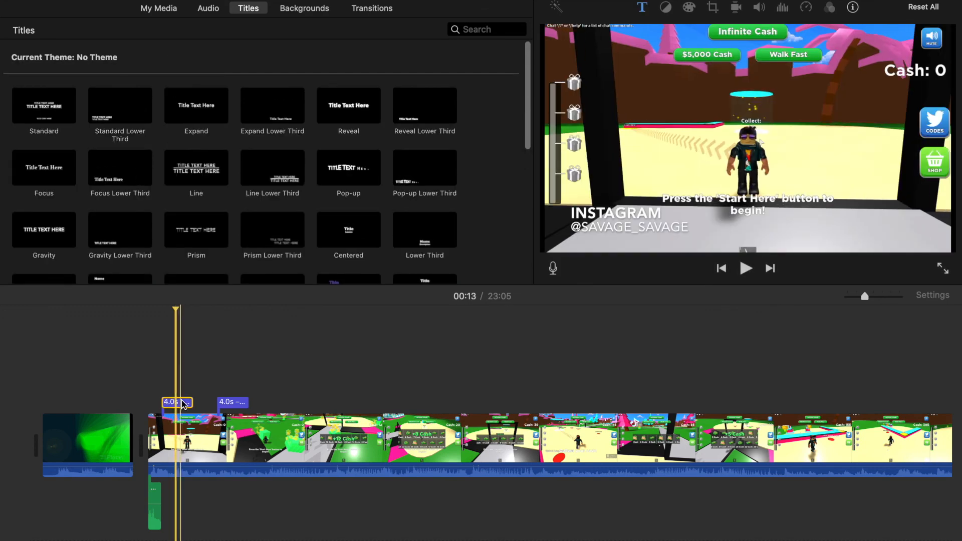
{"action": "left_click", "coordinate": [648, 227]}
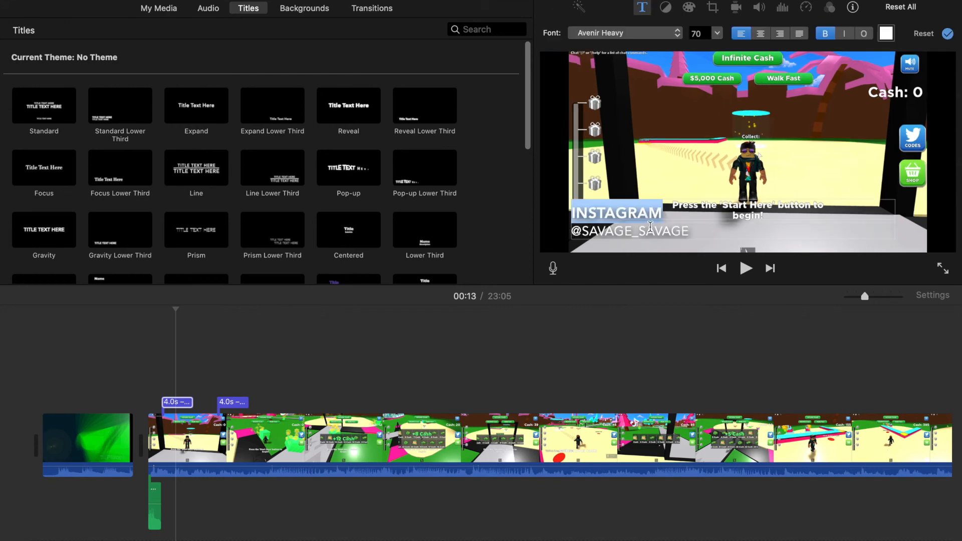
{"action": "left_click", "coordinate": [704, 232]}
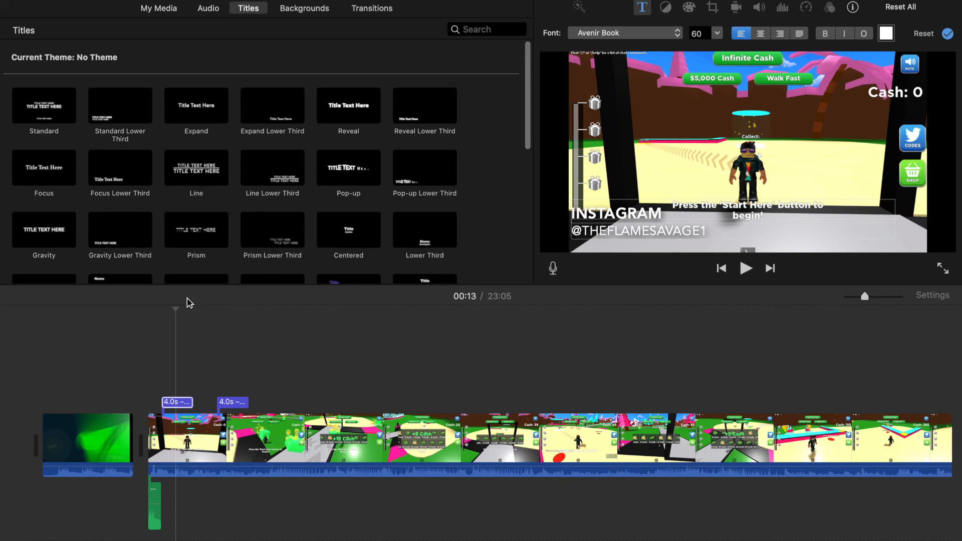
- Set the font size of the "Make sure to subscribe" title to 80 and centre its text
{"action": "left_click", "coordinate": [243, 407]}
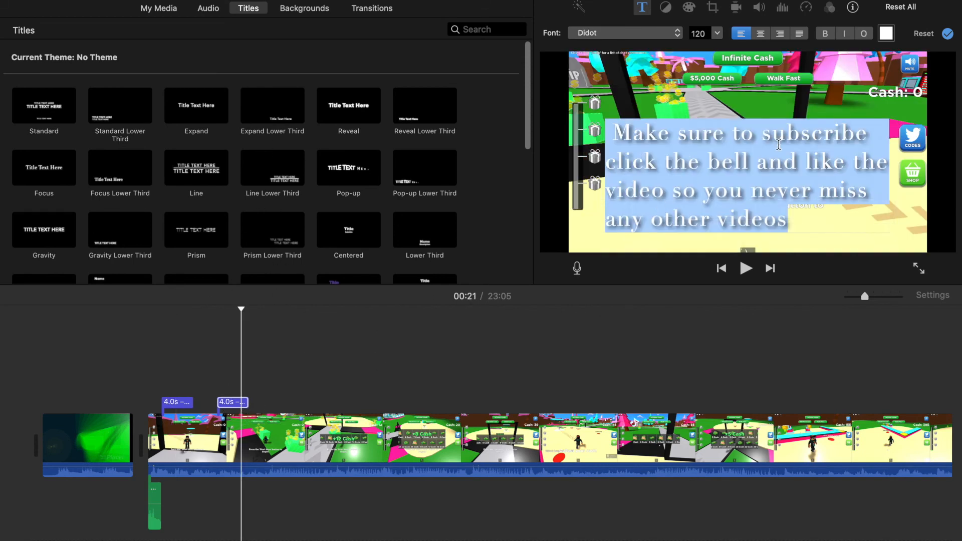
{"action": "left_click", "coordinate": [717, 34]}
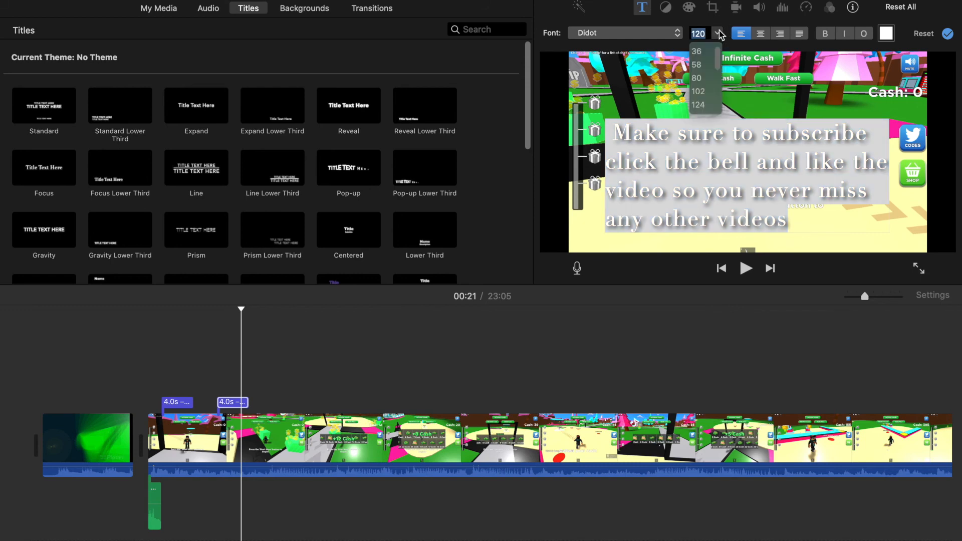
{"action": "left_click", "coordinate": [697, 65]}
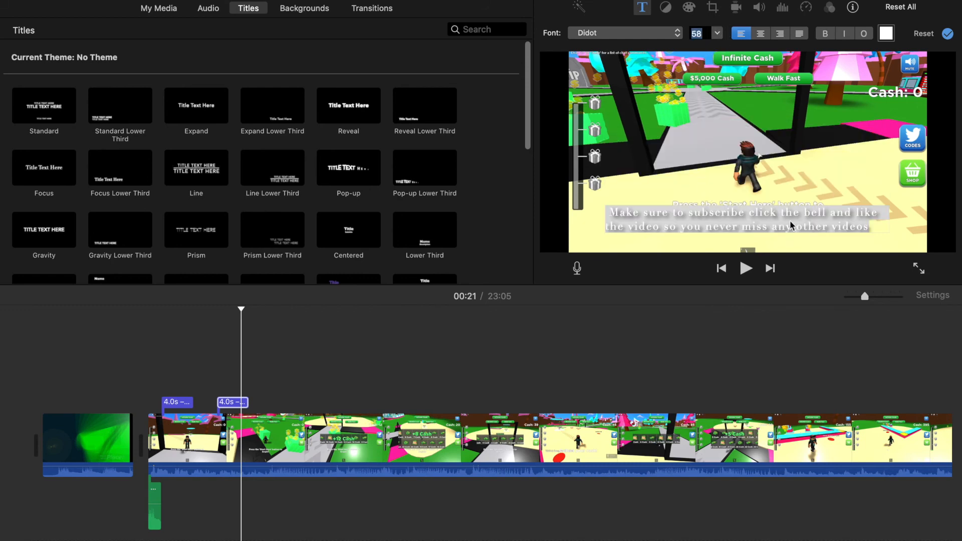
{"action": "left_click", "coordinate": [717, 34]}
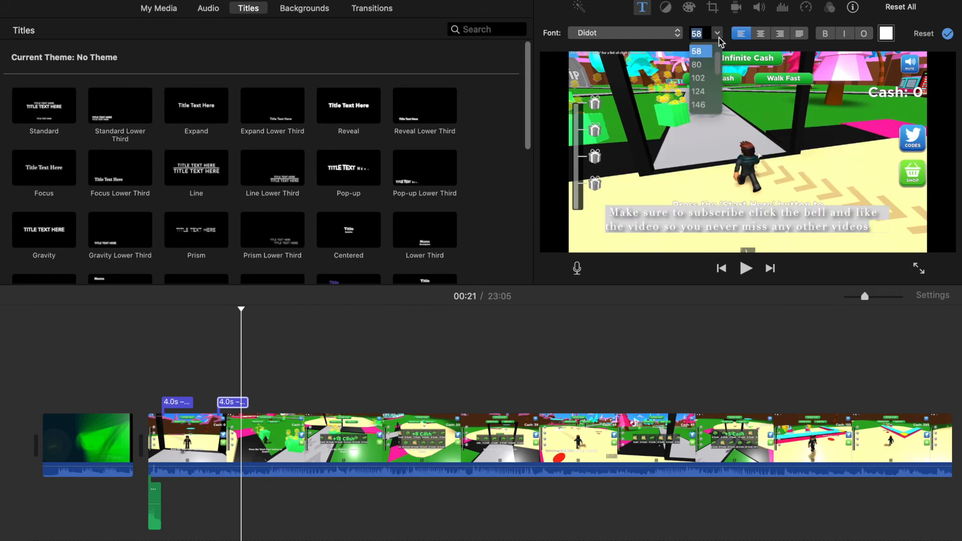
{"action": "left_click", "coordinate": [697, 65]}
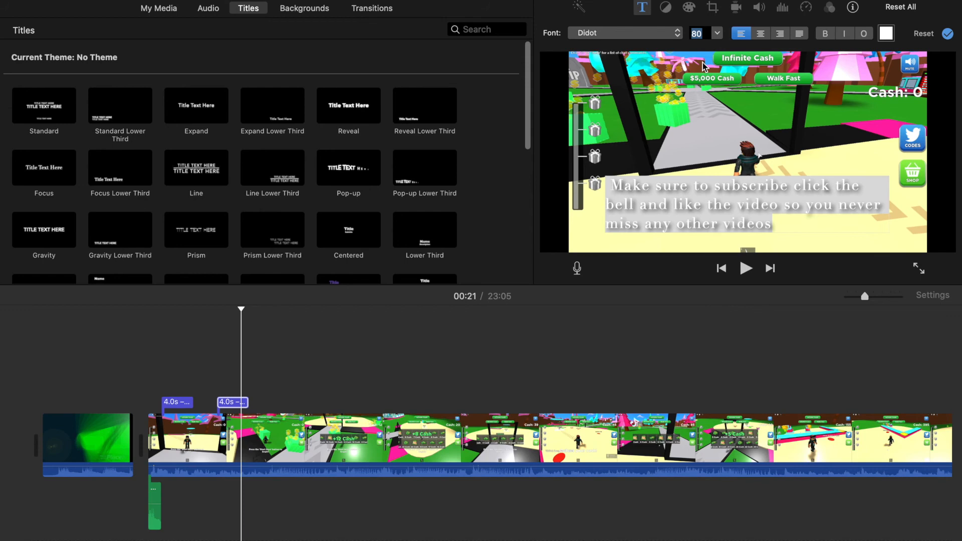
{"action": "left_click", "coordinate": [761, 33]}
{"action": "left_click", "coordinate": [740, 352]}
{"action": "left_click", "coordinate": [648, 354]}
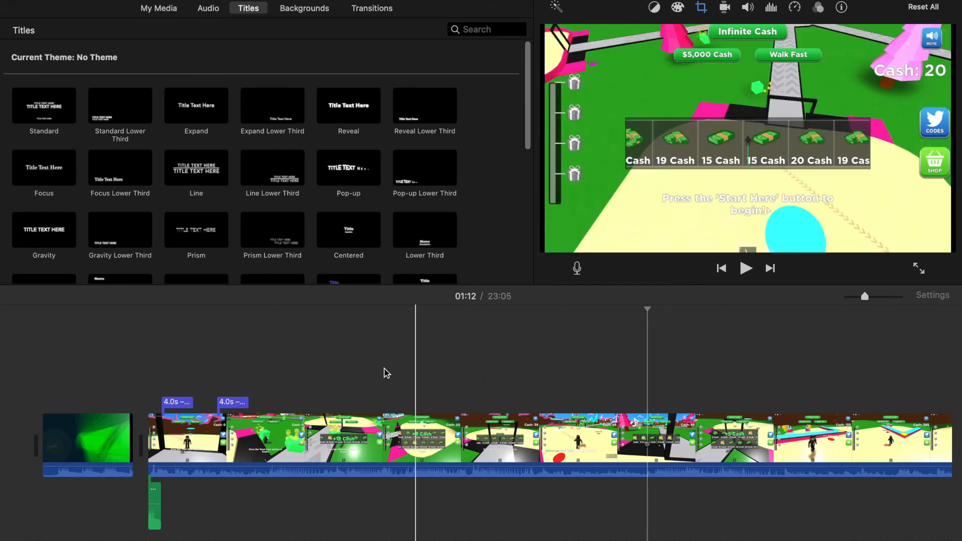
- Play back the opening titles and extend the "Make sure to subscribe" title's duration to 7.0 seconds
{"action": "left_click", "coordinate": [104, 348]}
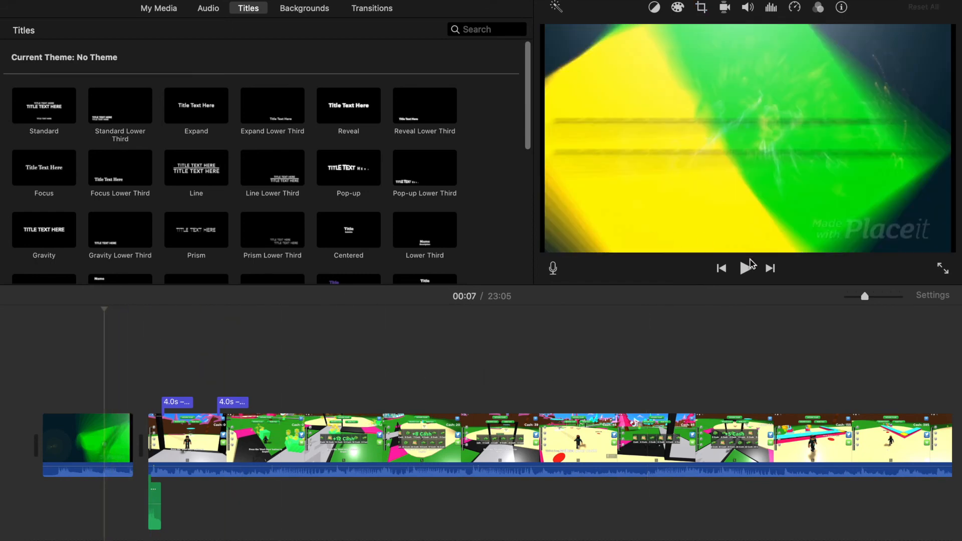
{"action": "left_click", "coordinate": [747, 265]}
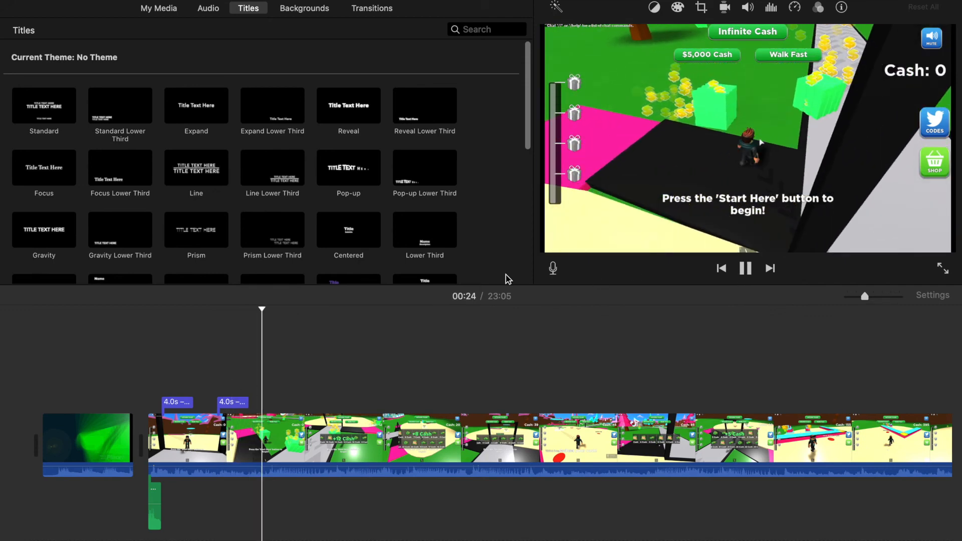
{"action": "left_click", "coordinate": [745, 269]}
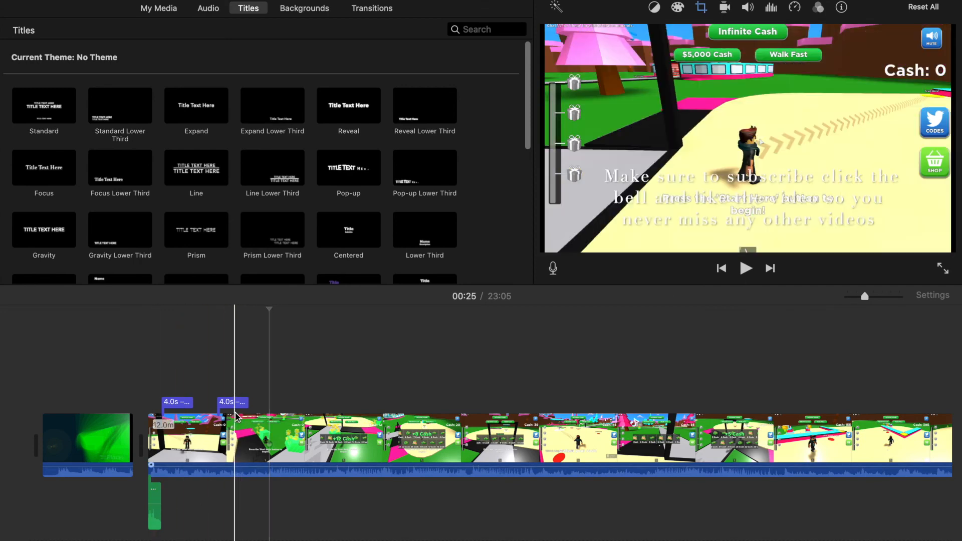
{"action": "left_click", "coordinate": [239, 408]}
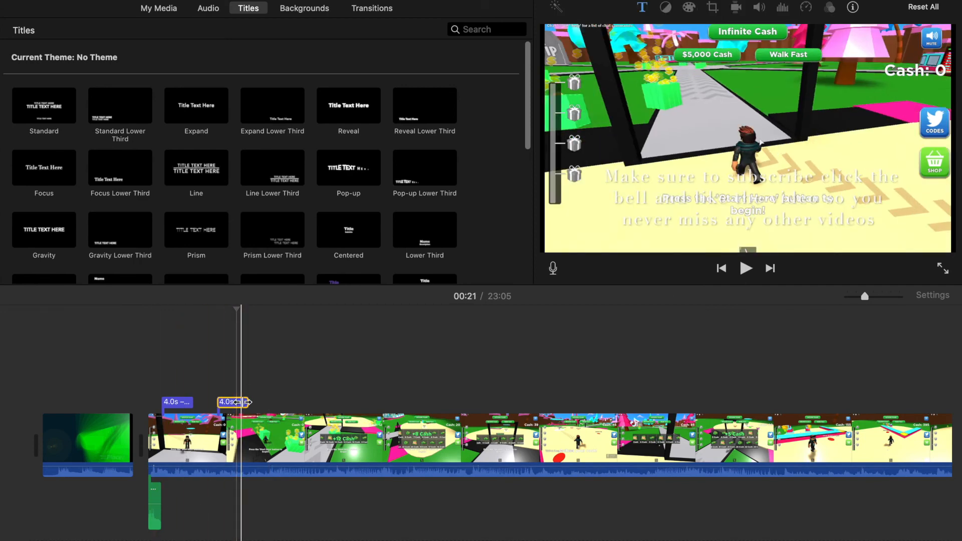
{"action": "left_click_drag", "start_coordinate": [239, 402], "coordinate": [273, 400]}
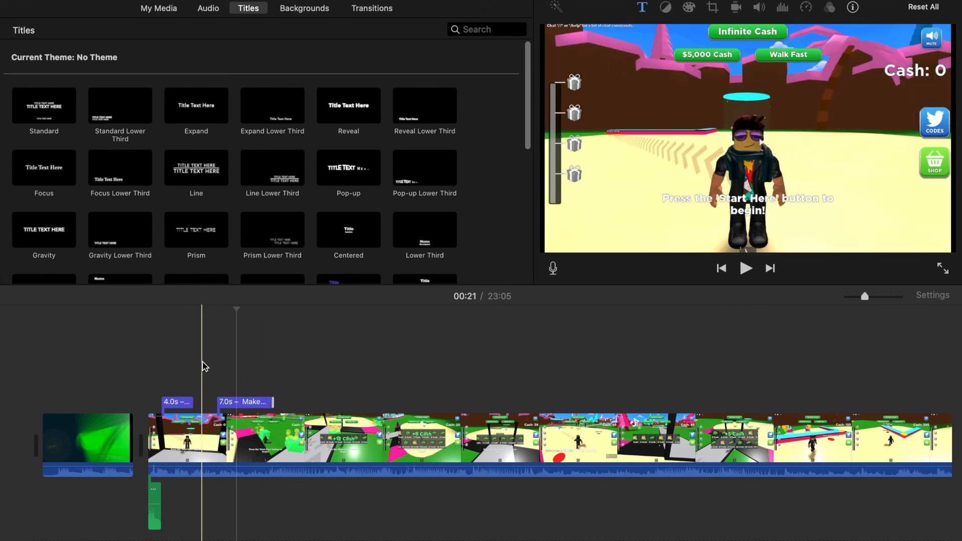
{"action": "left_click", "coordinate": [217, 369]}
{"action": "left_click", "coordinate": [747, 268]}
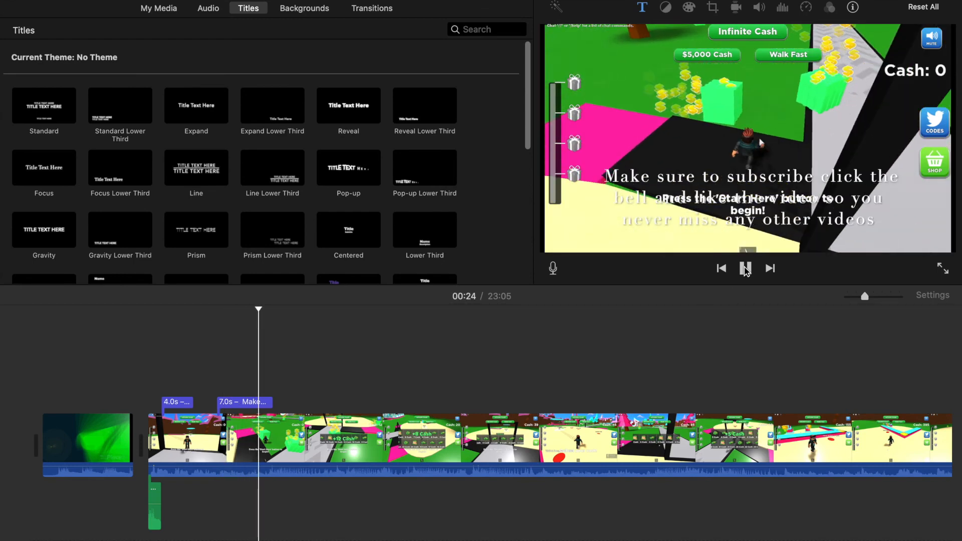
{"action": "left_click", "coordinate": [746, 269]}
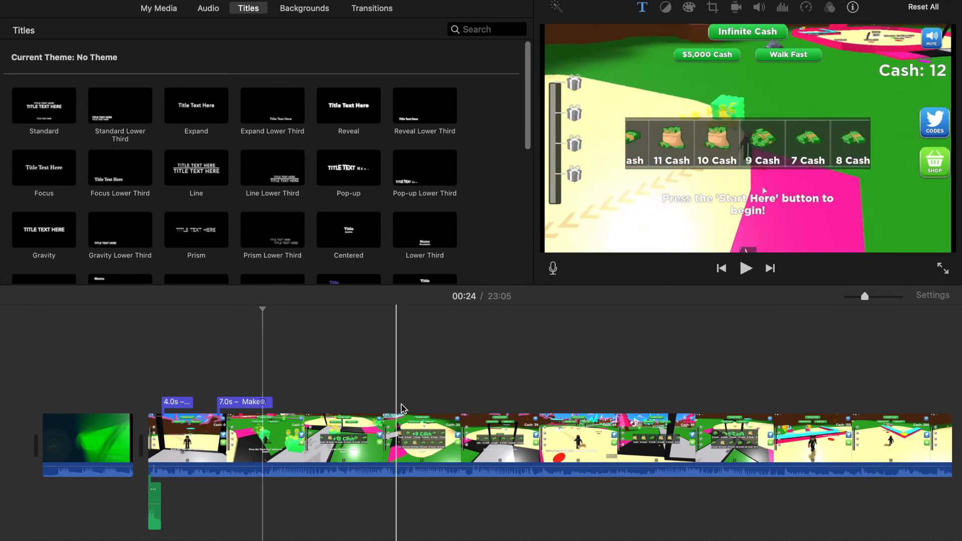
- Change the text colour of the "Make sure to subscribe" title to black
{"action": "left_click", "coordinate": [244, 404]}
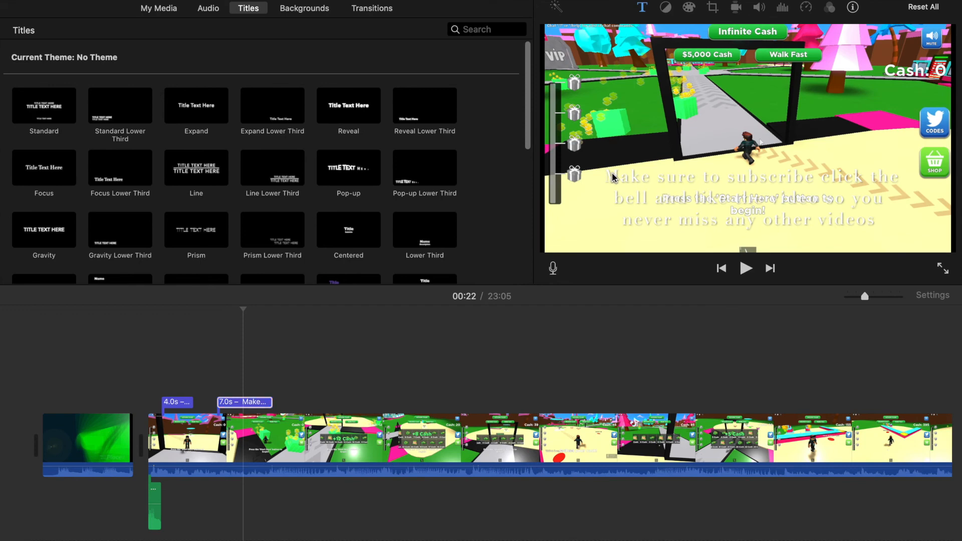
{"action": "left_click", "coordinate": [686, 192]}
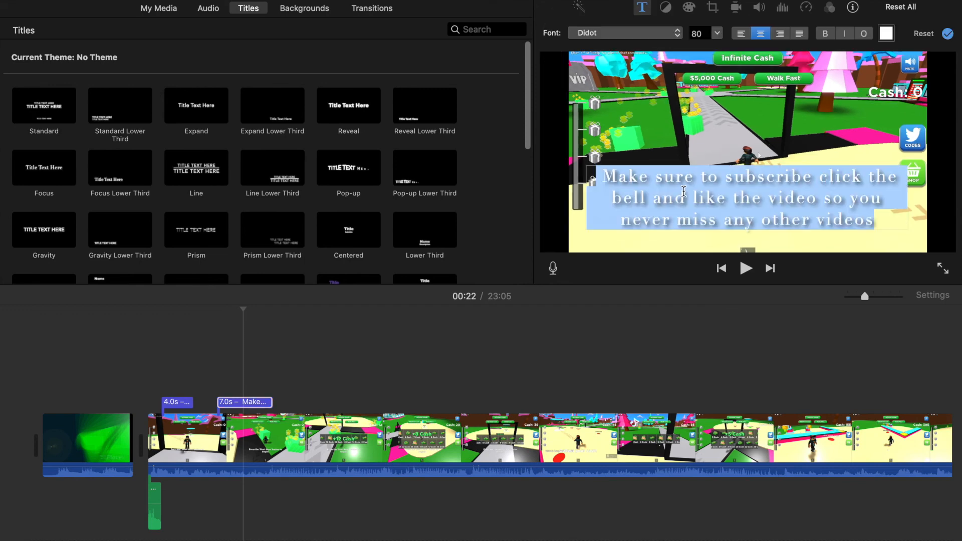
{"action": "left_click", "coordinate": [885, 34]}
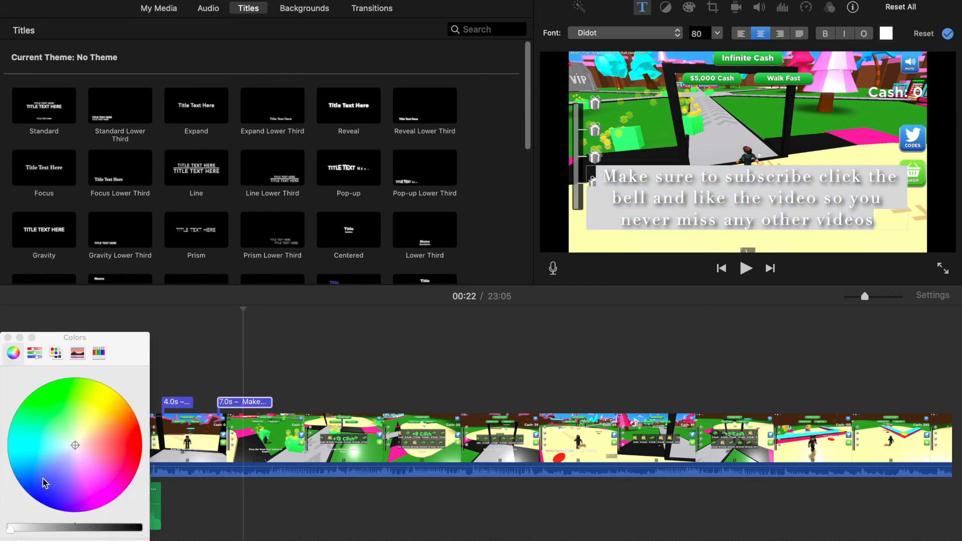
{"action": "left_click_drag", "start_coordinate": [12, 528], "coordinate": [135, 528]}
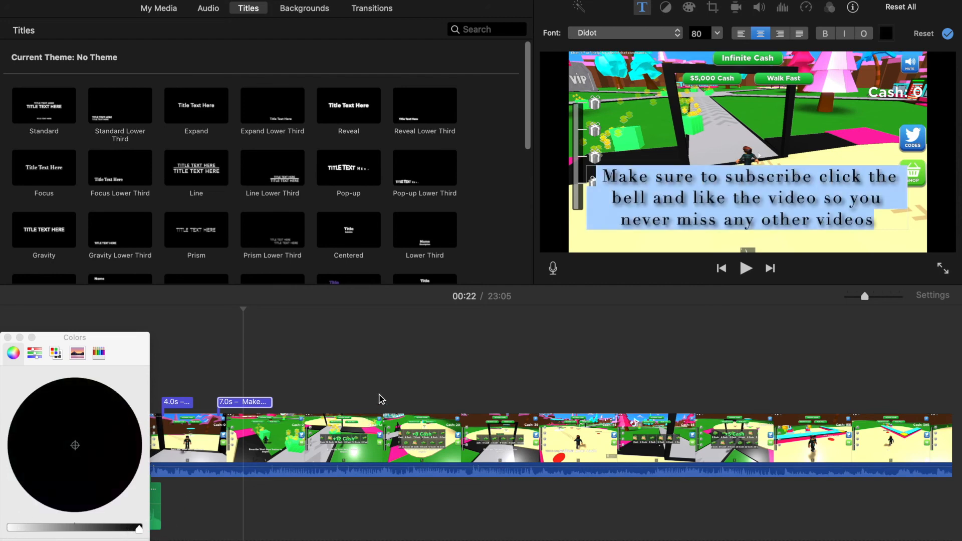
{"action": "left_click", "coordinate": [360, 388]}
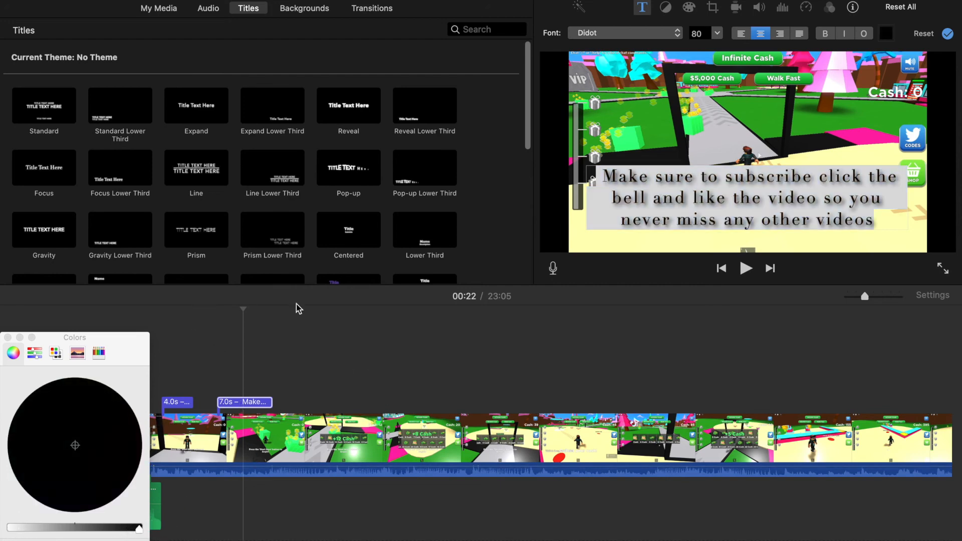
{"action": "left_click", "coordinate": [7, 338]}
- Check the black subscribe title in playback and extend its duration to 8.0 seconds
{"action": "left_click", "coordinate": [147, 331]}
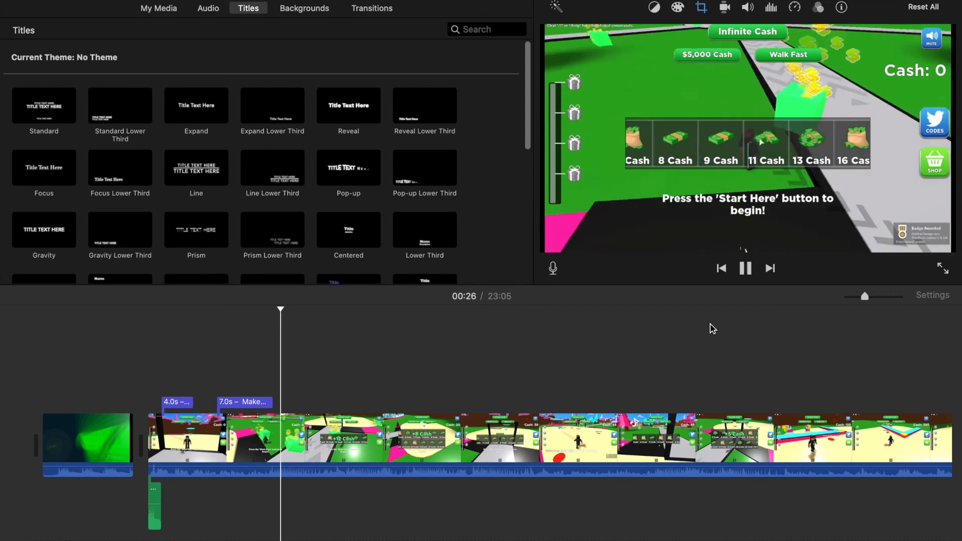
{"action": "left_click", "coordinate": [745, 267]}
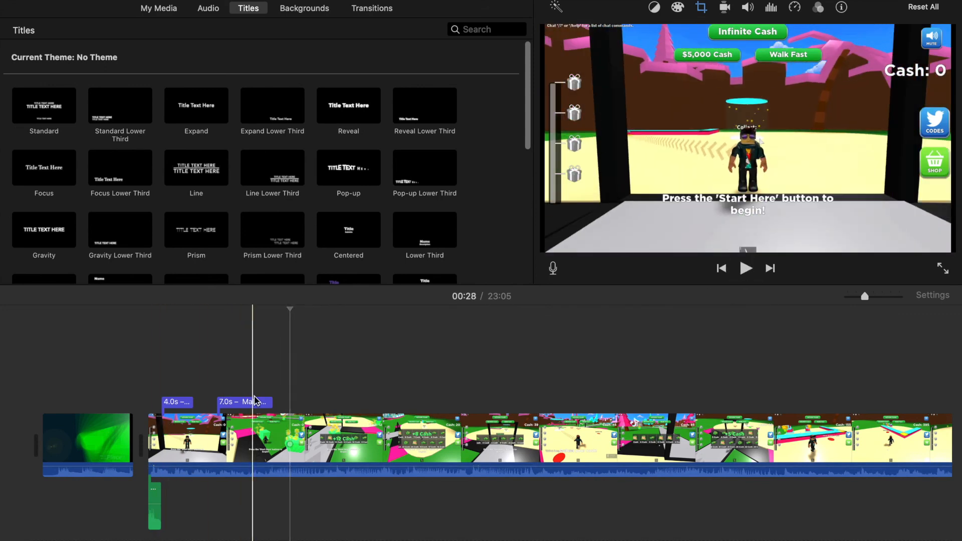
{"action": "left_click", "coordinate": [255, 401]}
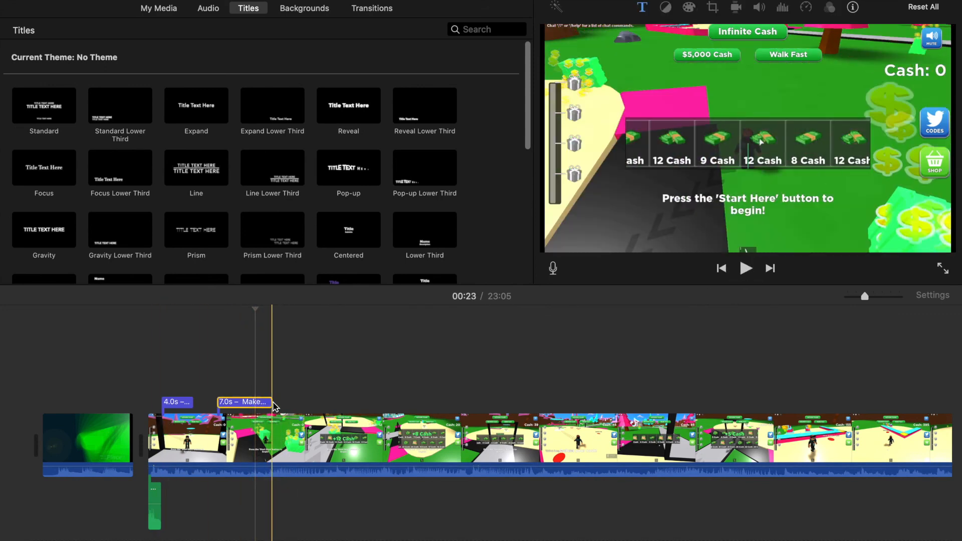
{"action": "left_click_drag", "start_coordinate": [272, 403], "coordinate": [280, 402]}
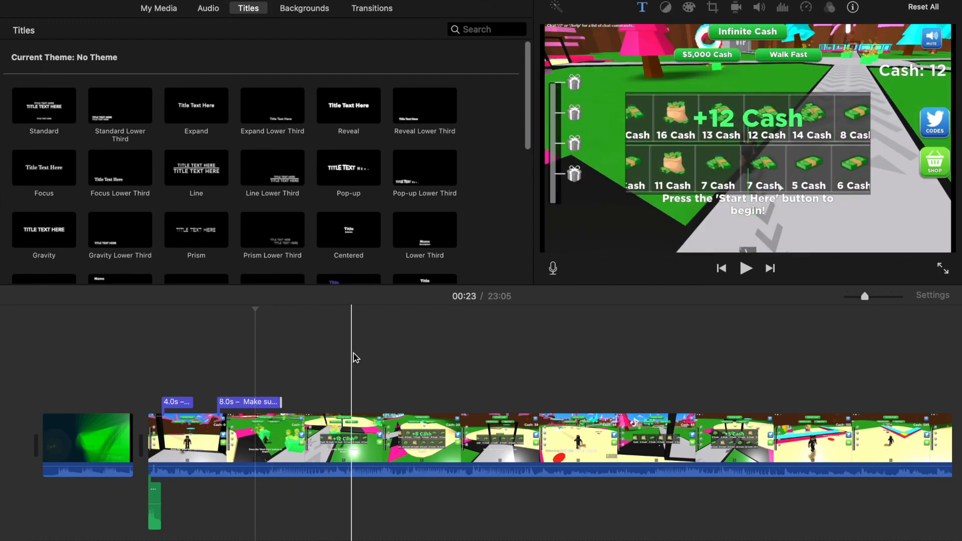
{"action": "left_click", "coordinate": [353, 358]}
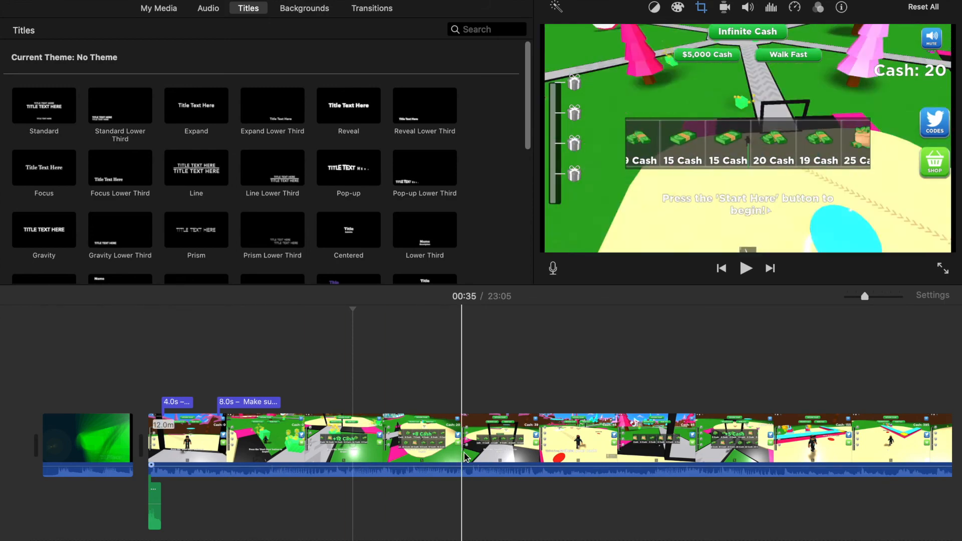
- Review the gameplay footage up to 02:51 and examine the editing options offered for the clip at that point
{"action": "scroll", "coordinate": [621, 437], "scroll_direction": "right", "scroll_amount": 5}
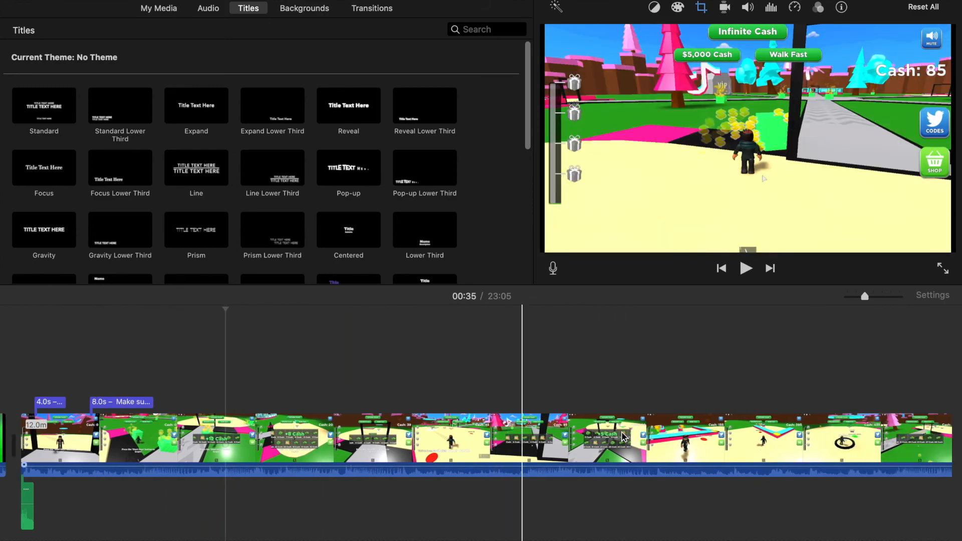
{"action": "scroll", "coordinate": [621, 437], "scroll_direction": "right", "scroll_amount": 10}
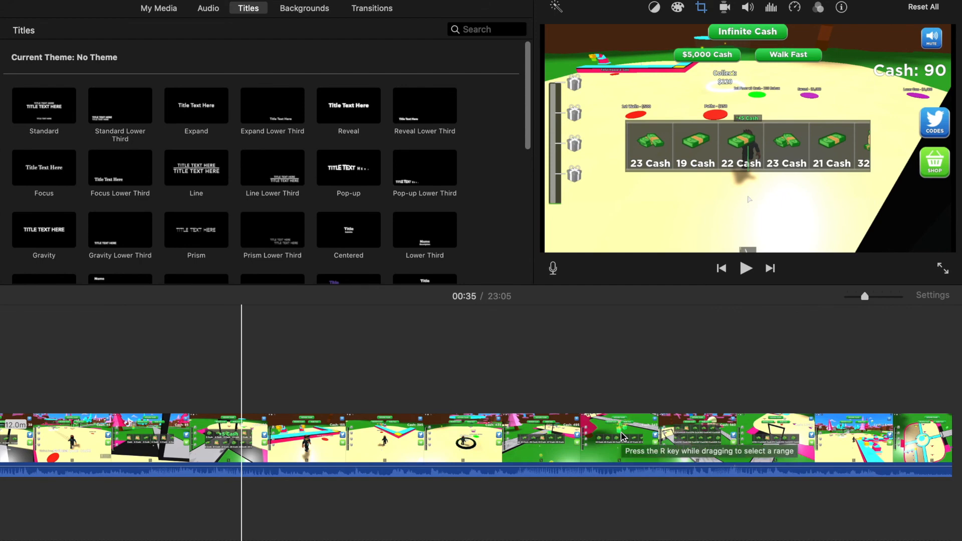
{"action": "scroll", "coordinate": [621, 437], "scroll_direction": "right", "scroll_amount": 3}
{"action": "scroll", "coordinate": [621, 436], "scroll_direction": "right", "scroll_amount": 3}
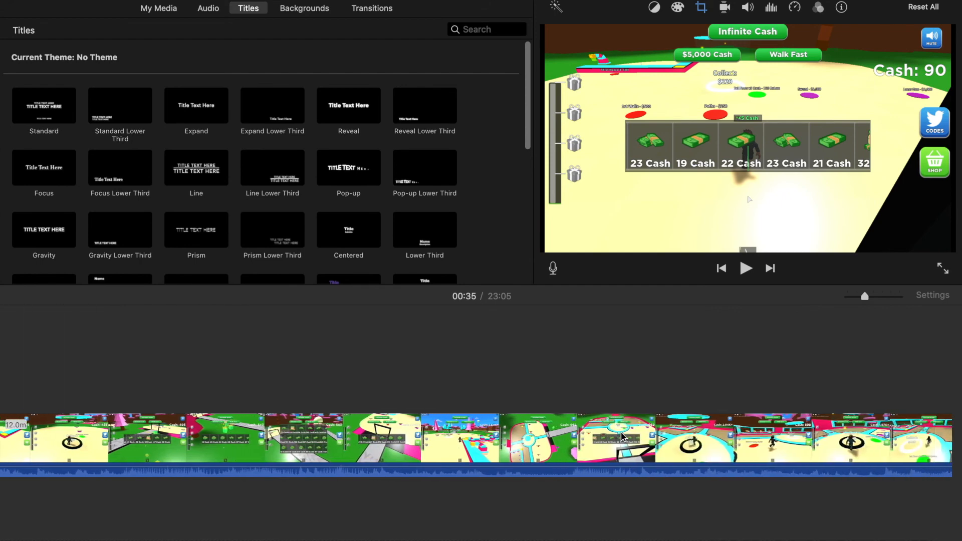
{"action": "left_click", "coordinate": [540, 428]}
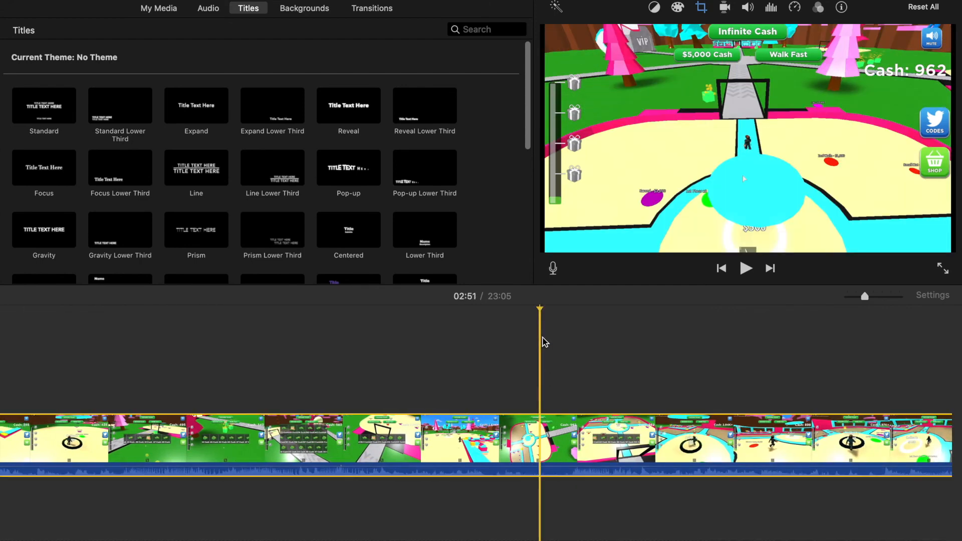
{"action": "right_click", "coordinate": [541, 441]}
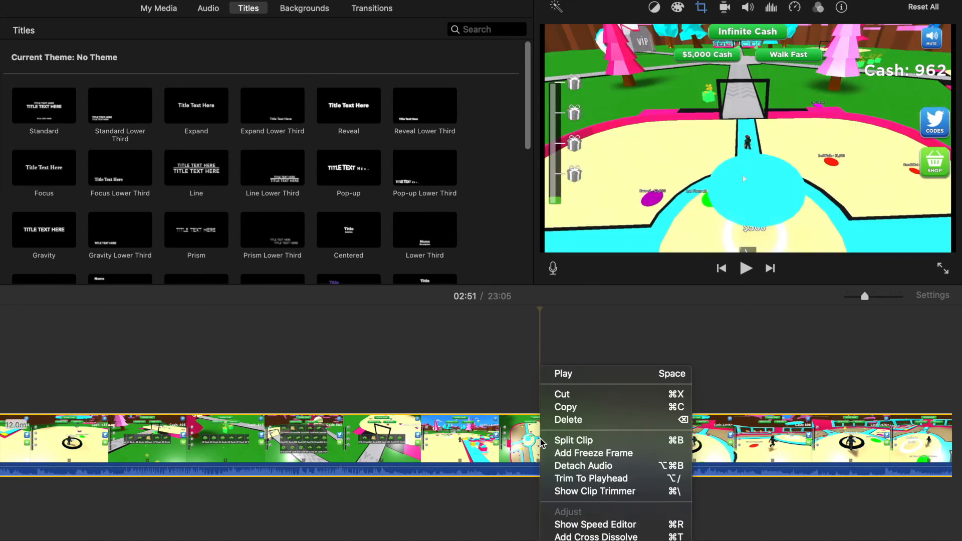
{"action": "left_click", "coordinate": [537, 386]}
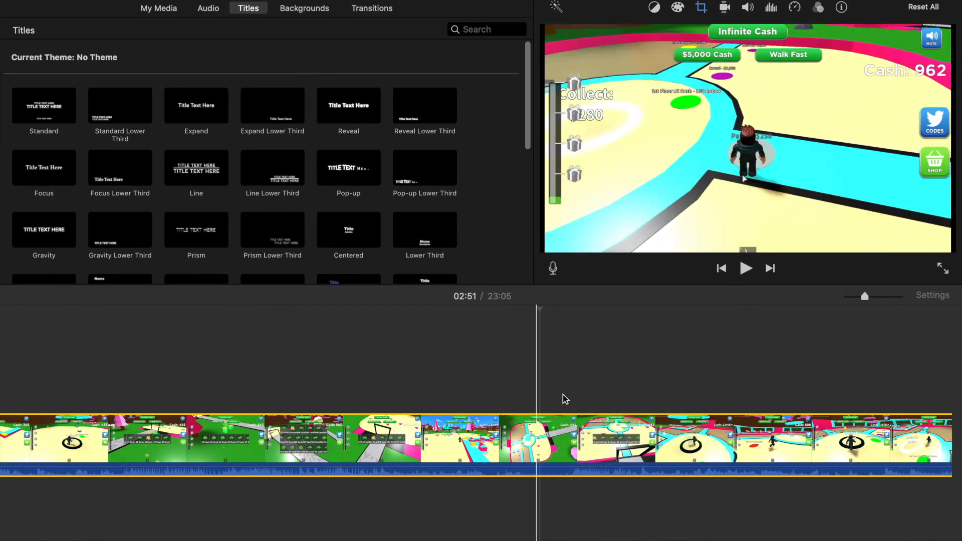
- Examine the gameplay clip's editing options at 04:56 and look over more of the footage before returning to the opening
{"action": "scroll", "coordinate": [674, 390], "scroll_direction": "right", "scroll_amount": 5}
{"action": "scroll", "coordinate": [677, 389], "scroll_direction": "right", "scroll_amount": 5}
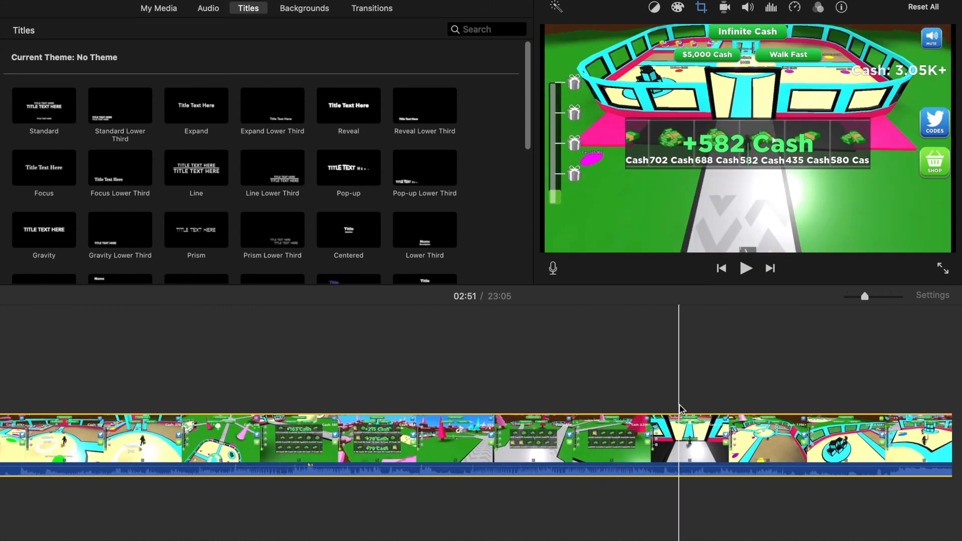
{"action": "left_click", "coordinate": [679, 408]}
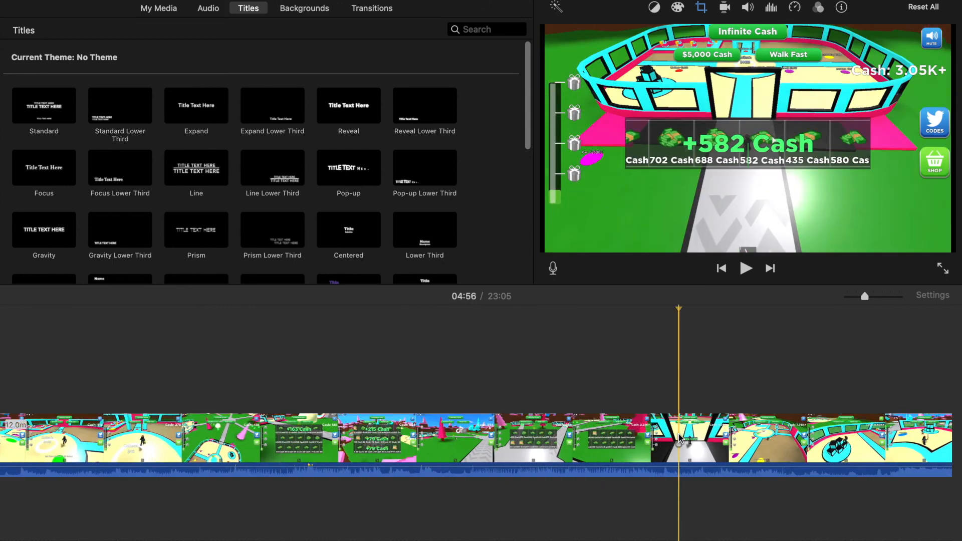
{"action": "right_click", "coordinate": [680, 425]}
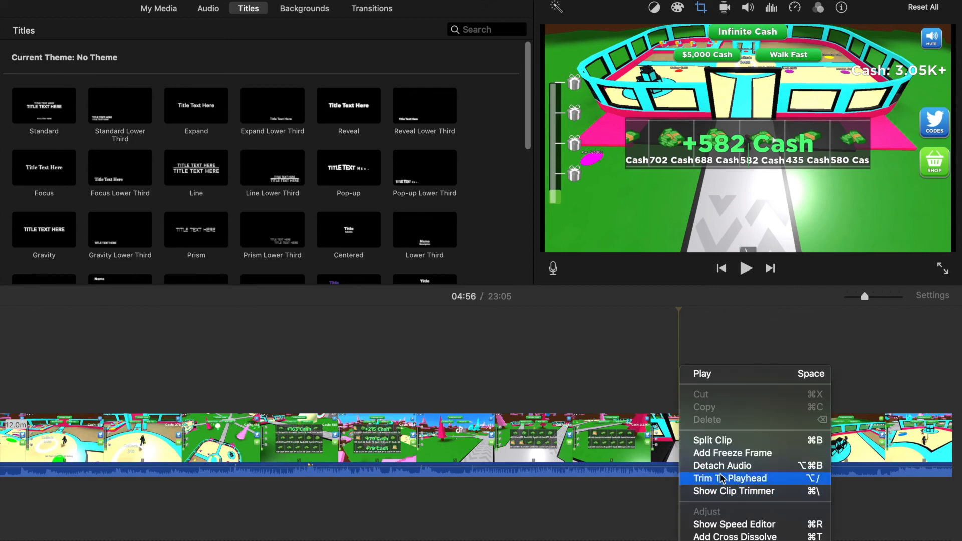
{"action": "left_click", "coordinate": [528, 395]}
{"action": "left_click", "coordinate": [562, 365]}
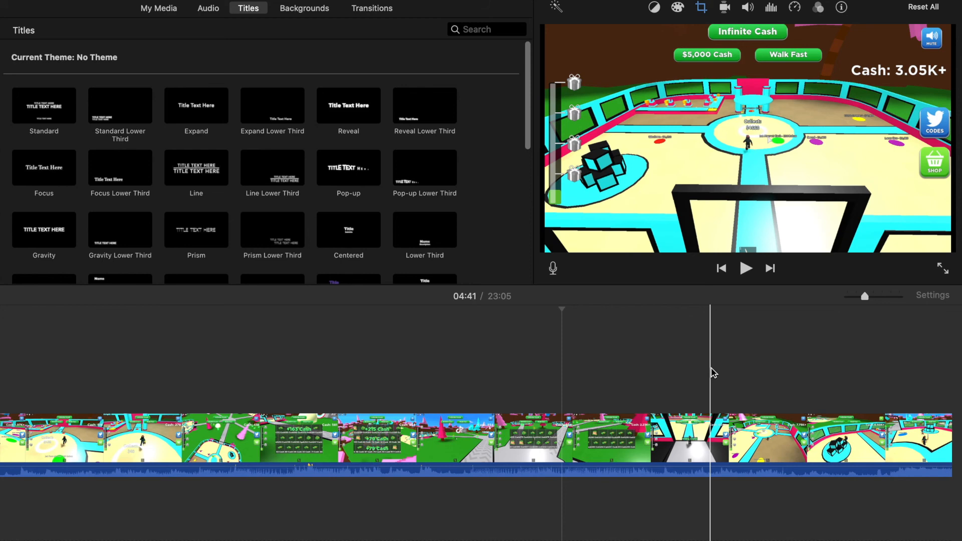
{"action": "scroll", "coordinate": [714, 373], "scroll_direction": "right", "scroll_amount": 10}
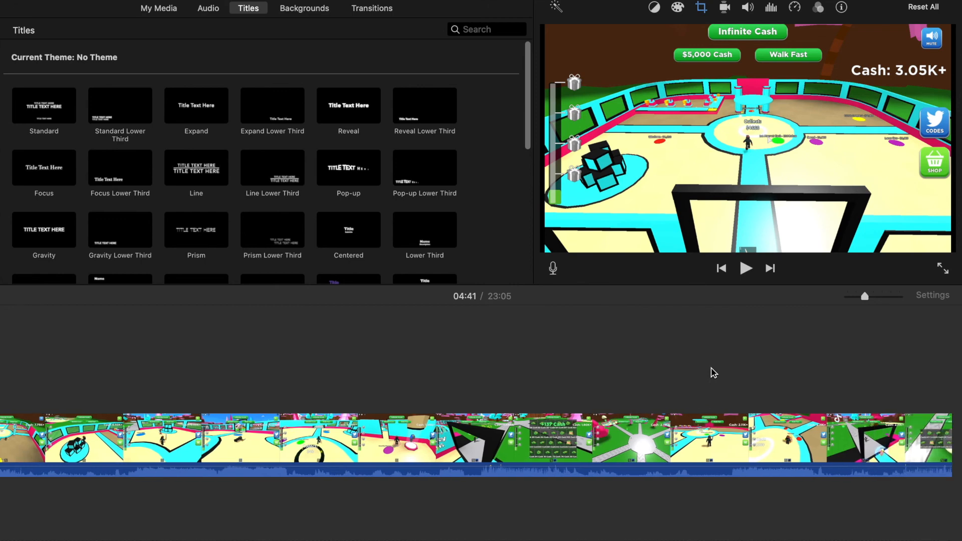
{"action": "scroll", "coordinate": [452, 378], "scroll_direction": "right", "scroll_amount": 7}
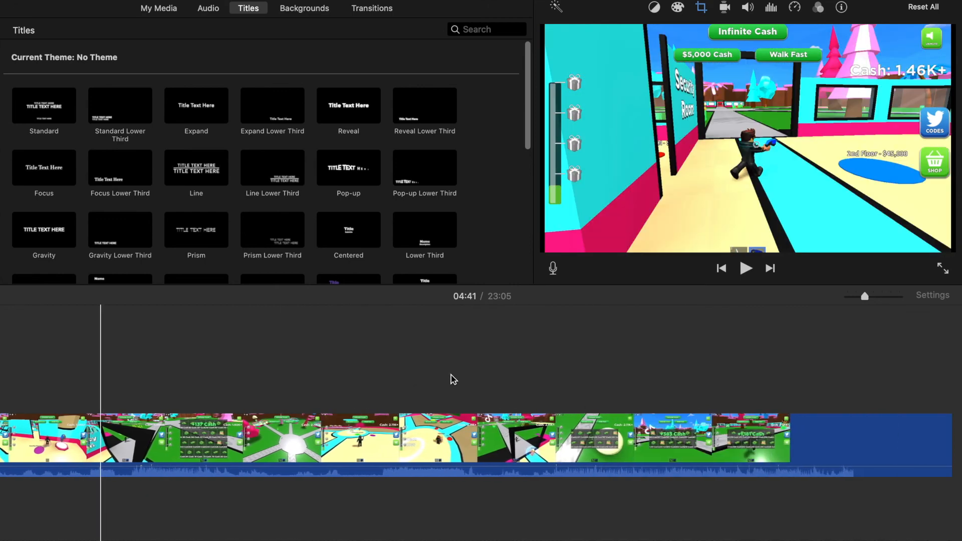
{"action": "scroll", "coordinate": [453, 379], "scroll_direction": "right", "scroll_amount": 10}
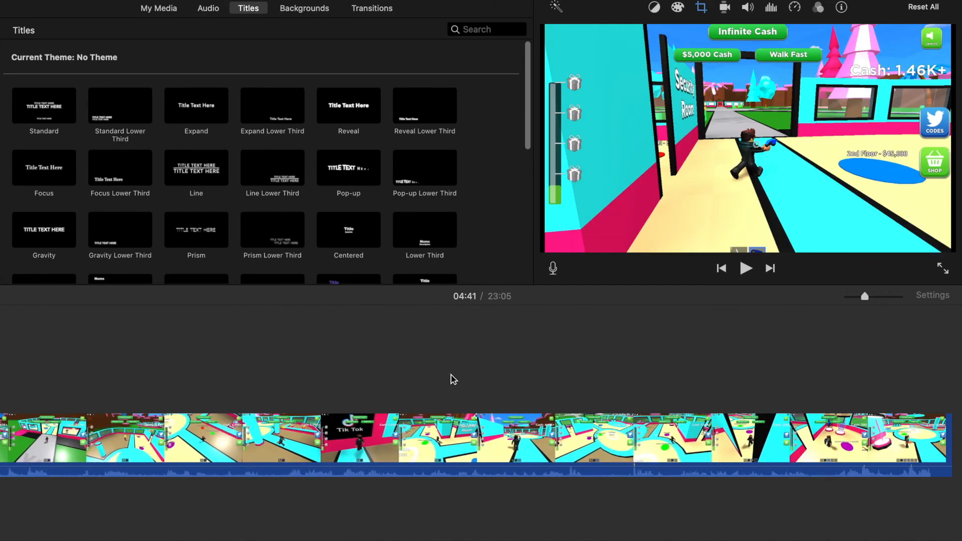
{"action": "scroll", "coordinate": [454, 379], "scroll_direction": "left", "scroll_amount": 15}
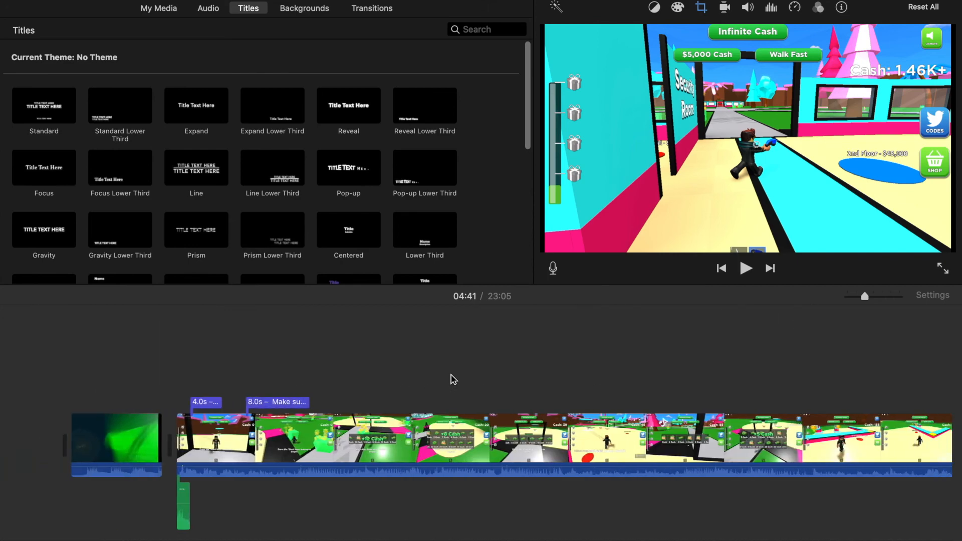
- View the outro clip in the 6-10-20 event's media and locate it at the end of the timeline
{"action": "left_click", "coordinate": [164, 9]}
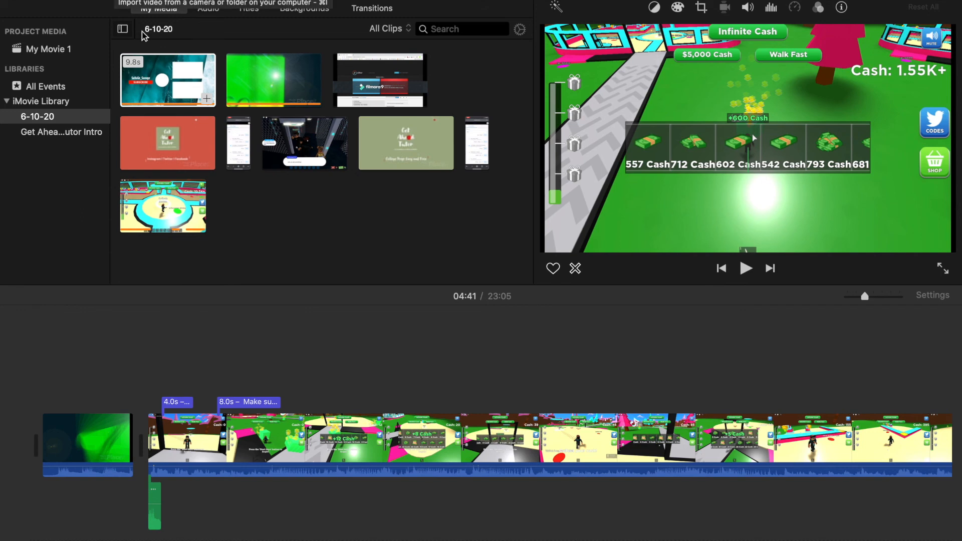
{"action": "left_click", "coordinate": [159, 88]}
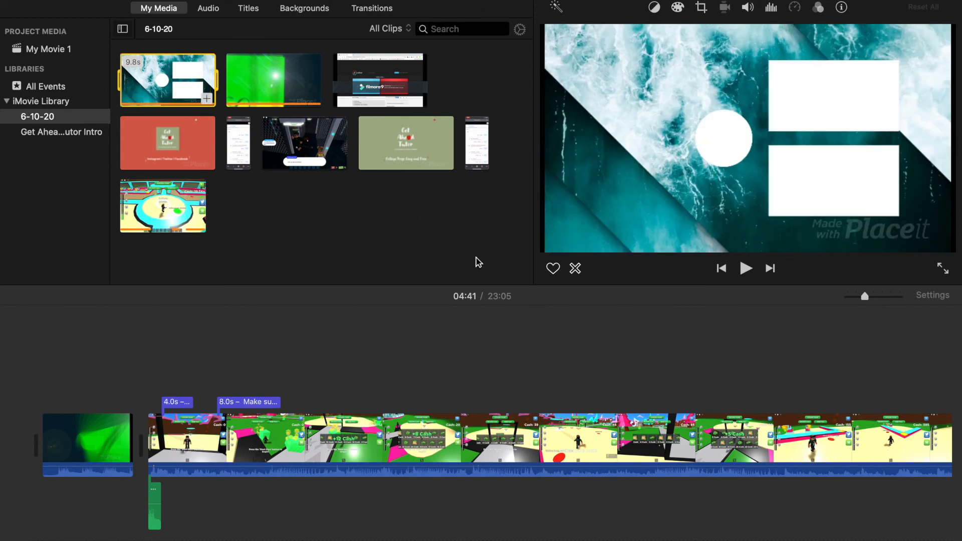
{"action": "left_click", "coordinate": [379, 344]}
{"action": "scroll", "coordinate": [379, 344], "scroll_direction": "right", "scroll_amount": 10}
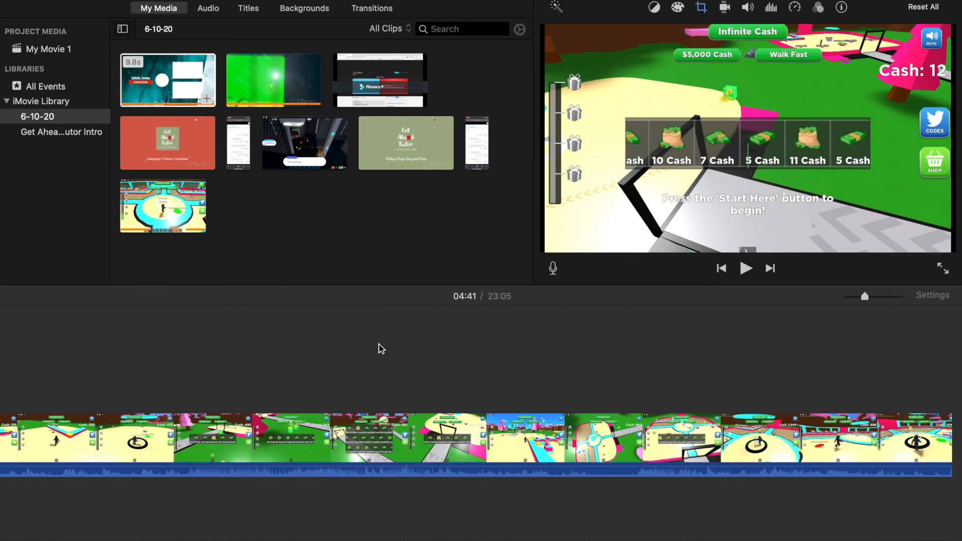
{"action": "scroll", "coordinate": [654, 366], "scroll_direction": "left", "scroll_amount": 5}
{"action": "scroll", "coordinate": [653, 366], "scroll_direction": "right", "scroll_amount": 15}
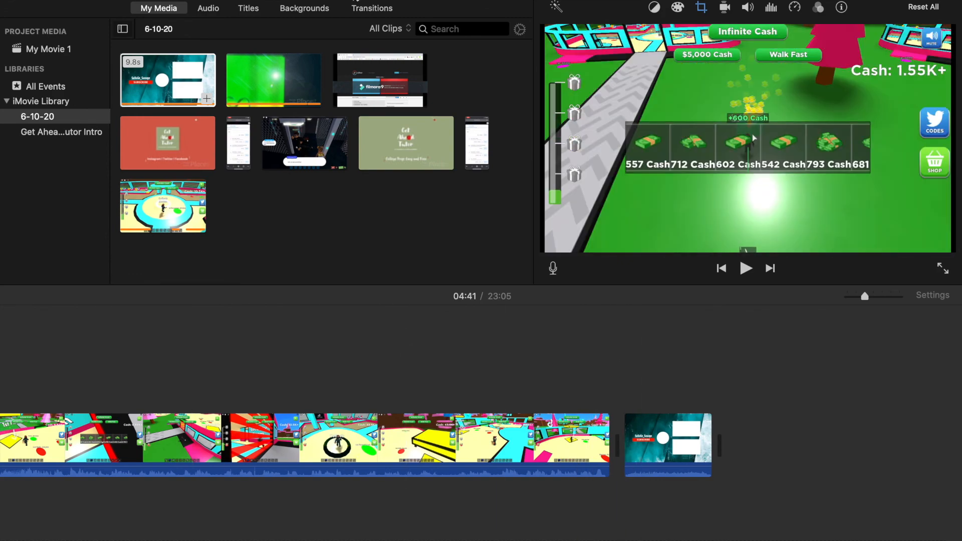
- Locate the existing transition between the two gameplay clips and examine the available transitions, including Cross Dissolve
{"action": "scroll", "coordinate": [289, 376], "scroll_direction": "left", "scroll_amount": 10}
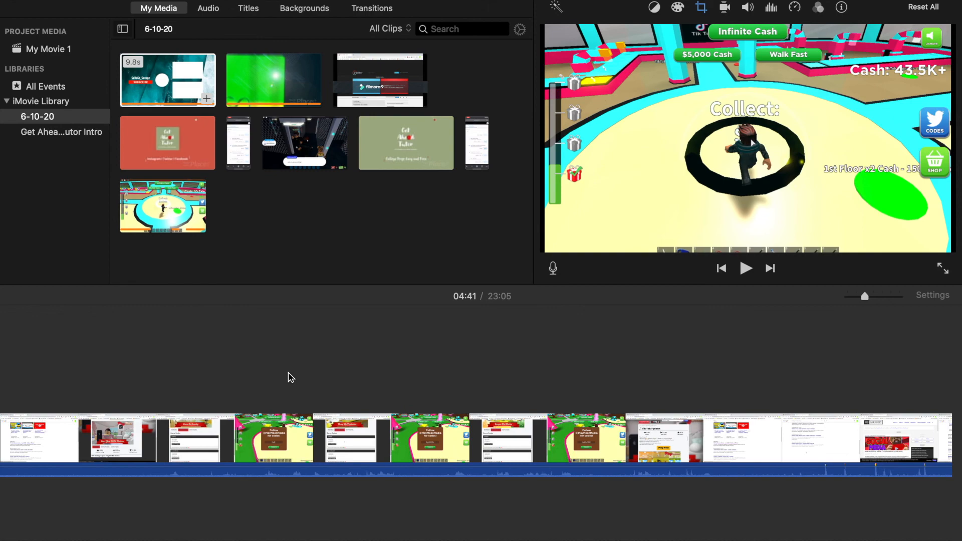
{"action": "scroll", "coordinate": [291, 377], "scroll_direction": "left", "scroll_amount": 15}
{"action": "scroll", "coordinate": [294, 376], "scroll_direction": "left", "scroll_amount": 15}
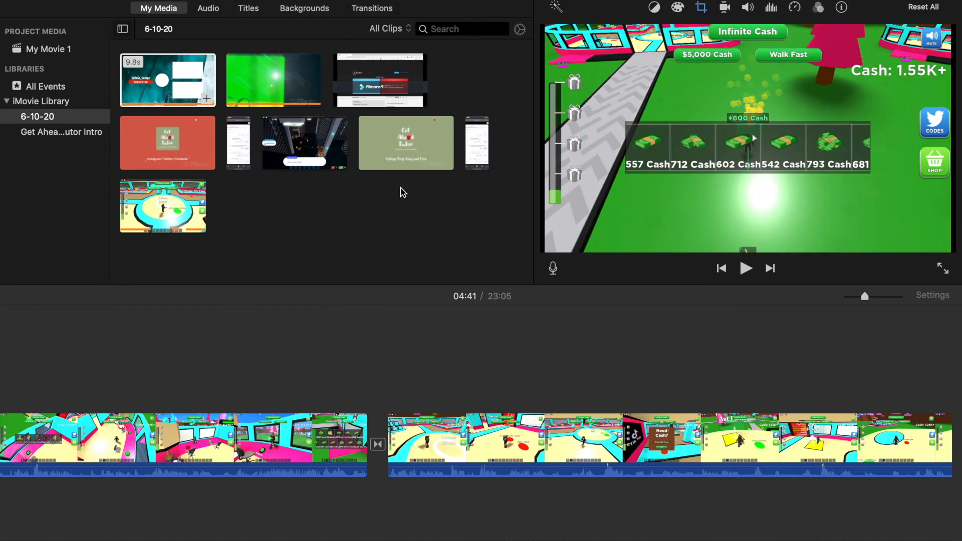
{"action": "left_click", "coordinate": [371, 8]}
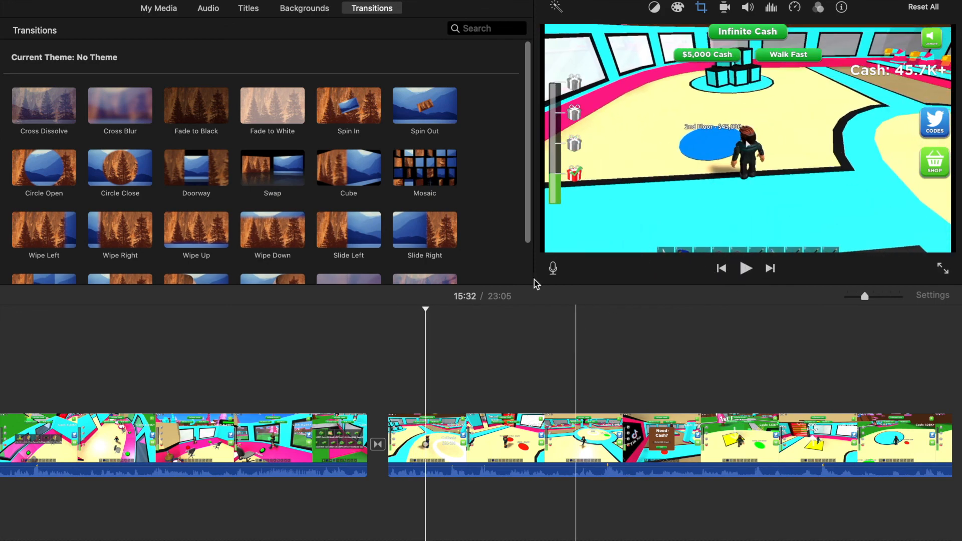
{"action": "left_click", "coordinate": [17, 108]}
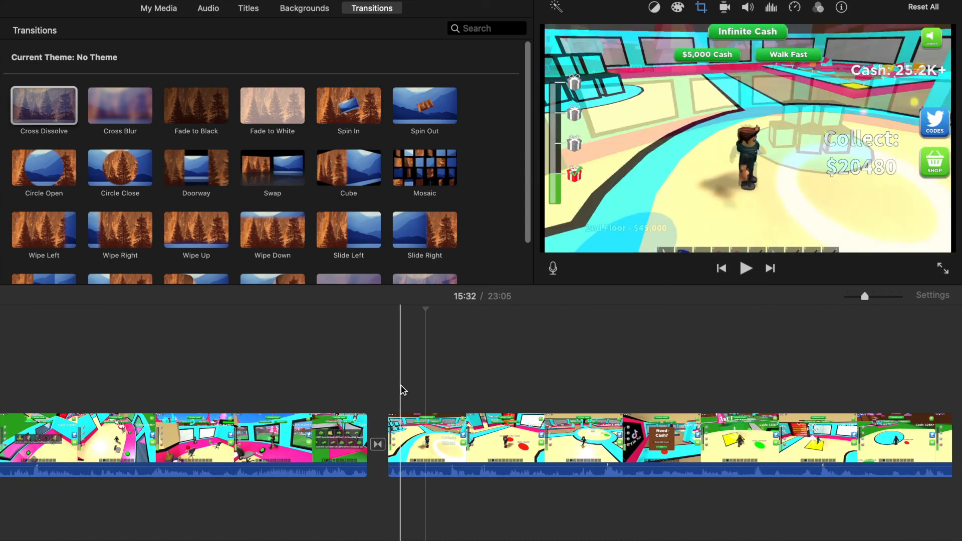
- Add a Cross Zoom transition between the intro clip and the first gameplay clip
{"action": "scroll", "coordinate": [403, 390], "scroll_direction": "left", "scroll_amount": 5}
{"action": "scroll", "coordinate": [404, 390], "scroll_direction": "left", "scroll_amount": 10}
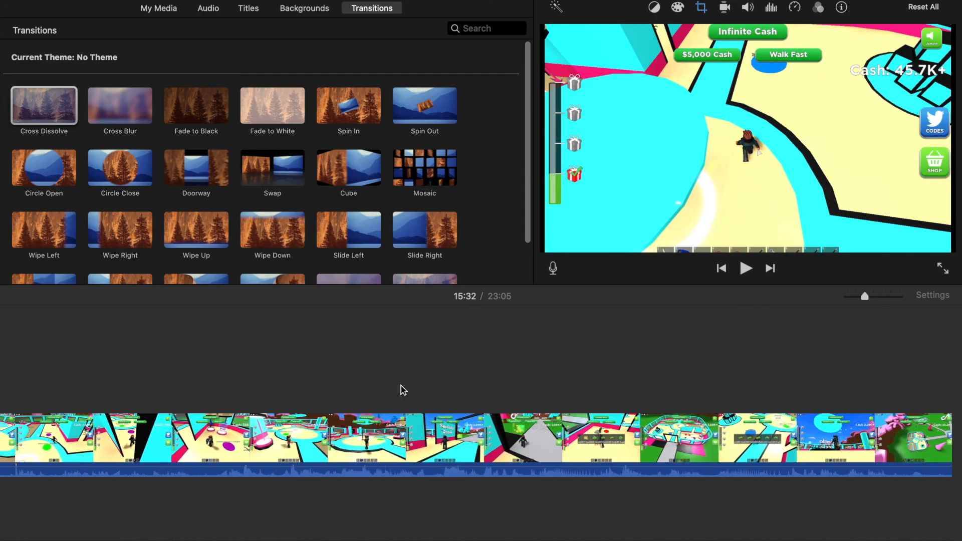
{"action": "scroll", "coordinate": [403, 390], "scroll_direction": "left", "scroll_amount": 10}
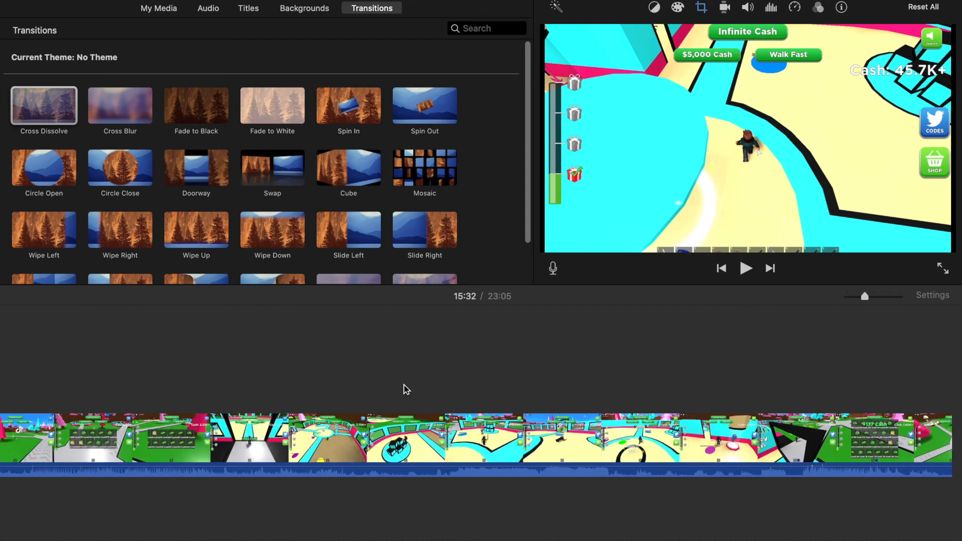
{"action": "scroll", "coordinate": [405, 385], "scroll_direction": "left", "scroll_amount": 10}
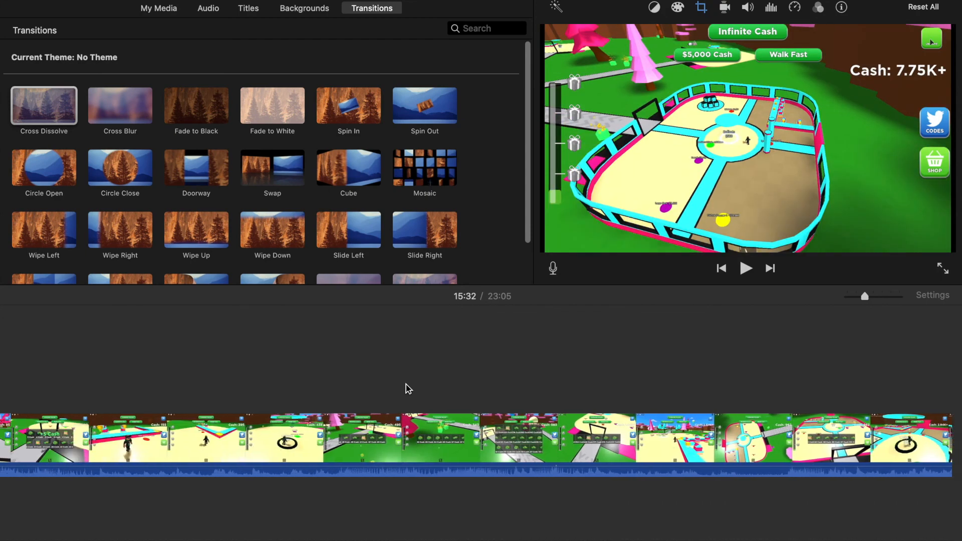
{"action": "scroll", "coordinate": [405, 384], "scroll_direction": "left", "scroll_amount": 10}
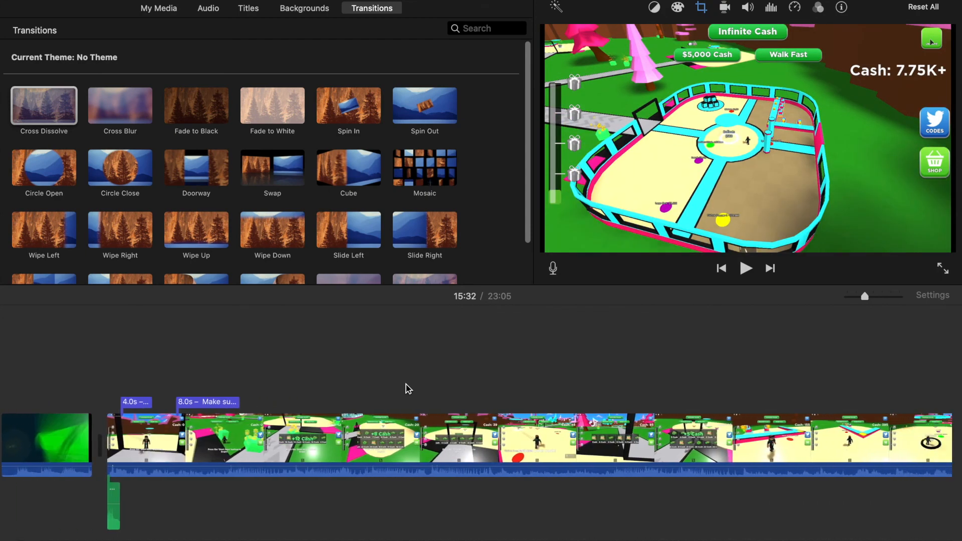
{"action": "scroll", "coordinate": [11, 400], "scroll_direction": "left", "scroll_amount": 3}
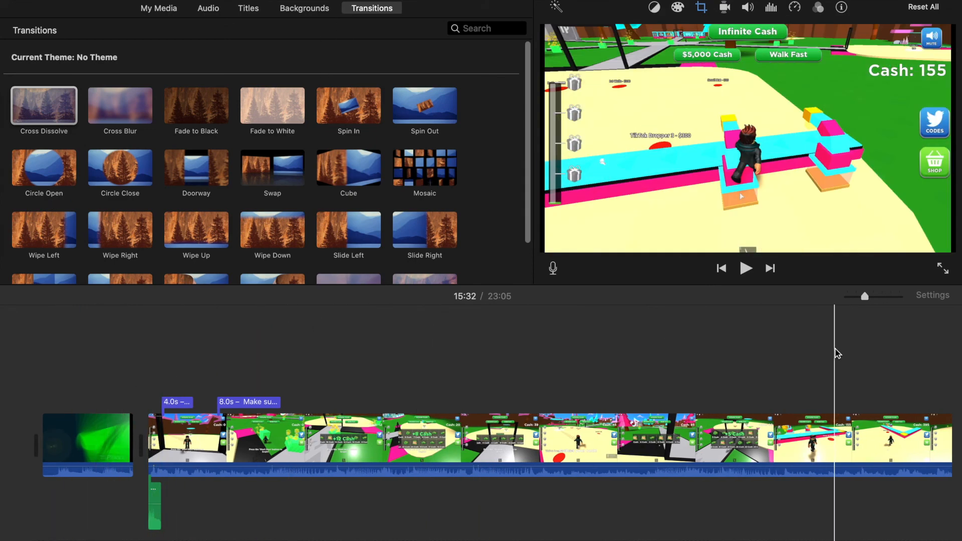
{"action": "scroll", "coordinate": [714, 343], "scroll_direction": "right", "scroll_amount": 2}
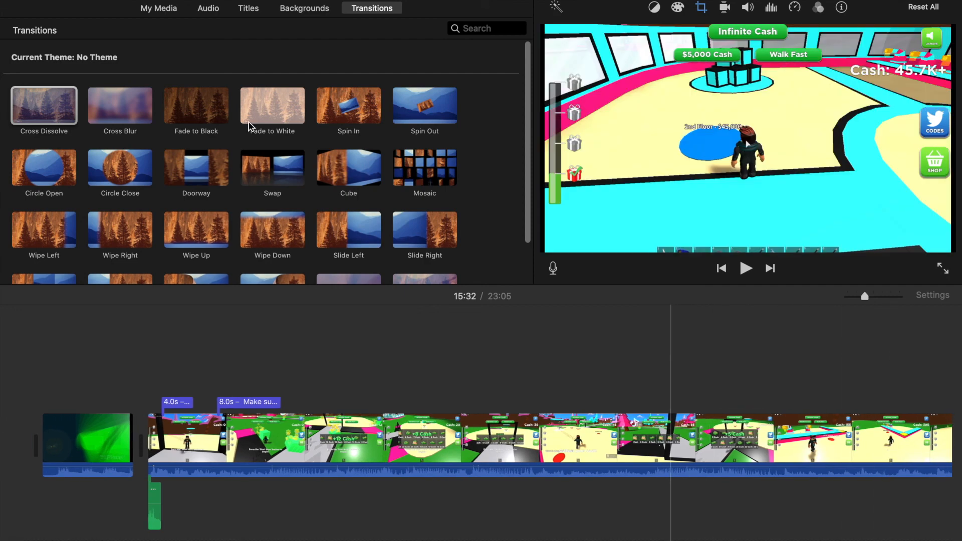
{"action": "scroll", "coordinate": [323, 233], "scroll_direction": "down", "scroll_amount": 1}
{"action": "scroll", "coordinate": [323, 233], "scroll_direction": "down", "scroll_amount": 2}
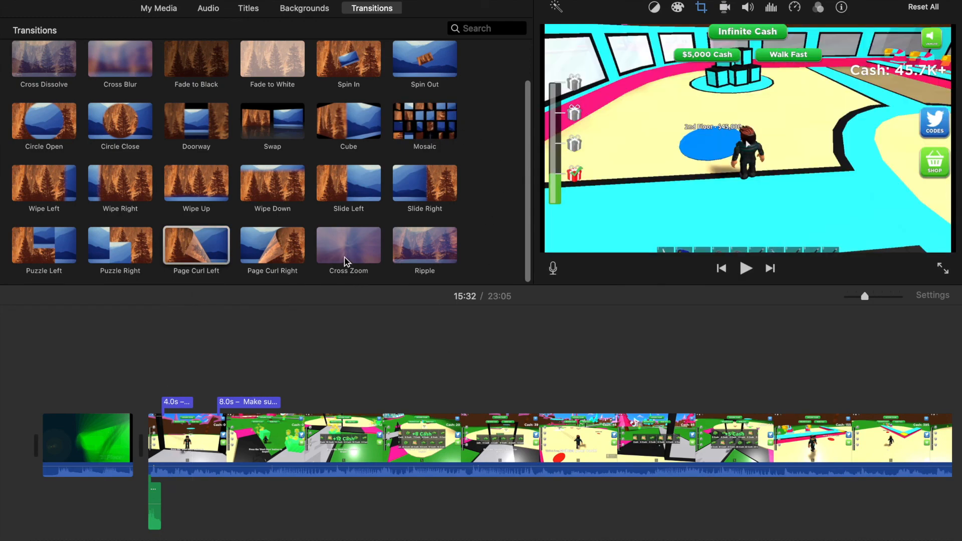
{"action": "left_click_drag", "start_coordinate": [344, 245], "coordinate": [119, 482]}
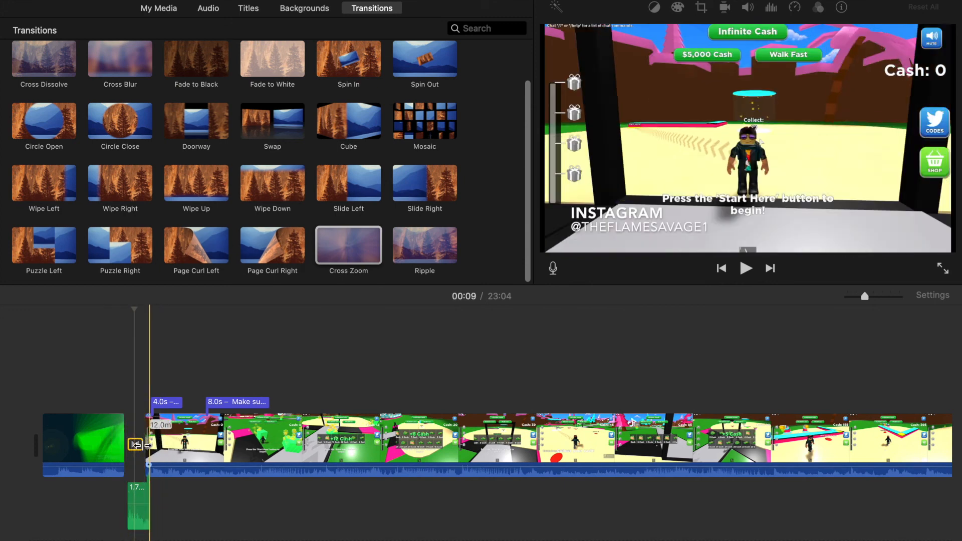
- Move the short green audio clip to the start of the first gameplay clip and play back the intro's transition
{"action": "left_click", "coordinate": [141, 490]}
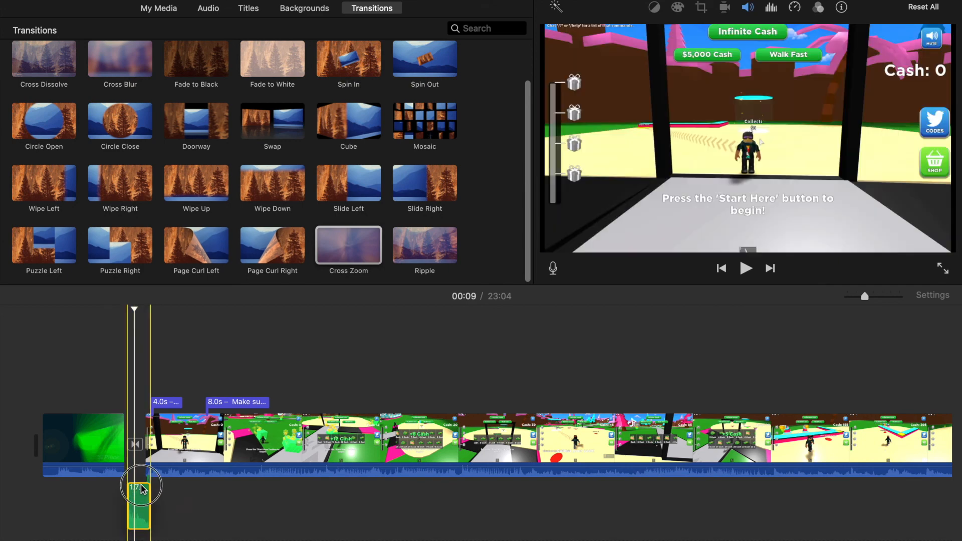
{"action": "left_click_drag", "start_coordinate": [148, 485], "coordinate": [150, 485]}
{"action": "left_click", "coordinate": [118, 352]}
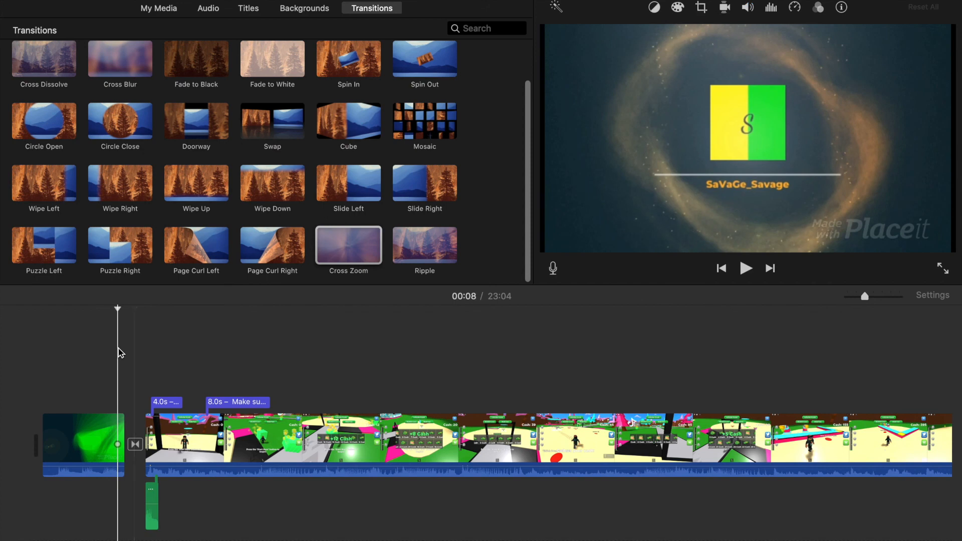
{"action": "left_click", "coordinate": [747, 268]}
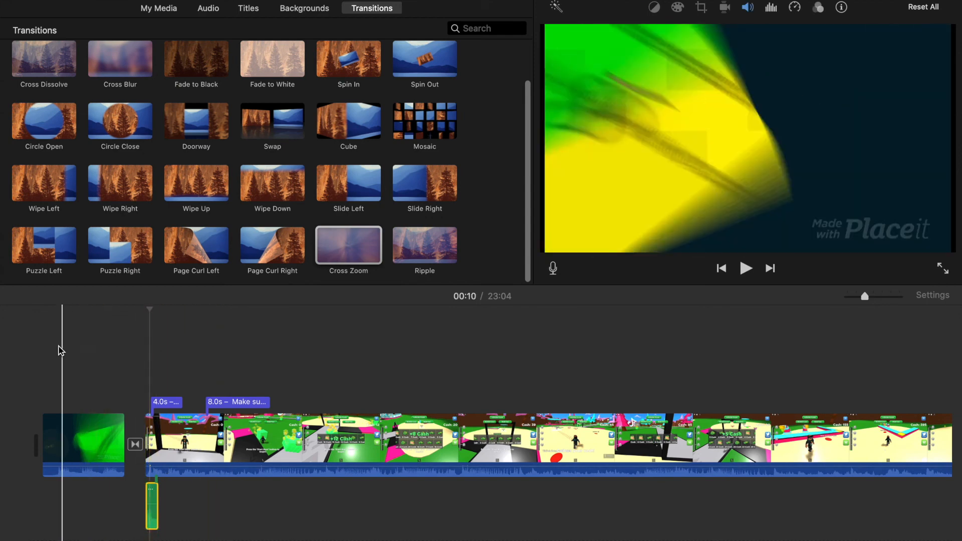
{"action": "left_click", "coordinate": [40, 350]}
{"action": "left_click", "coordinate": [745, 269]}
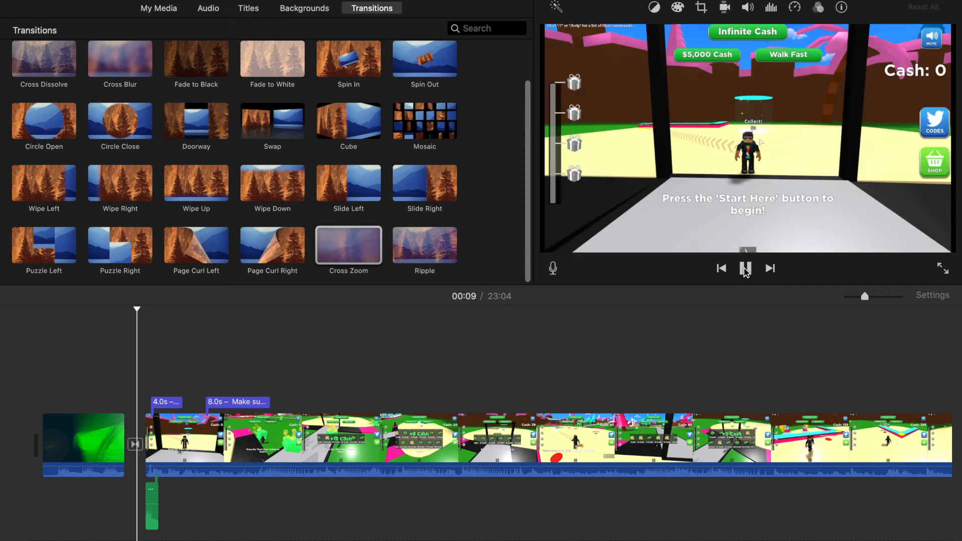
{"action": "left_click", "coordinate": [746, 268]}
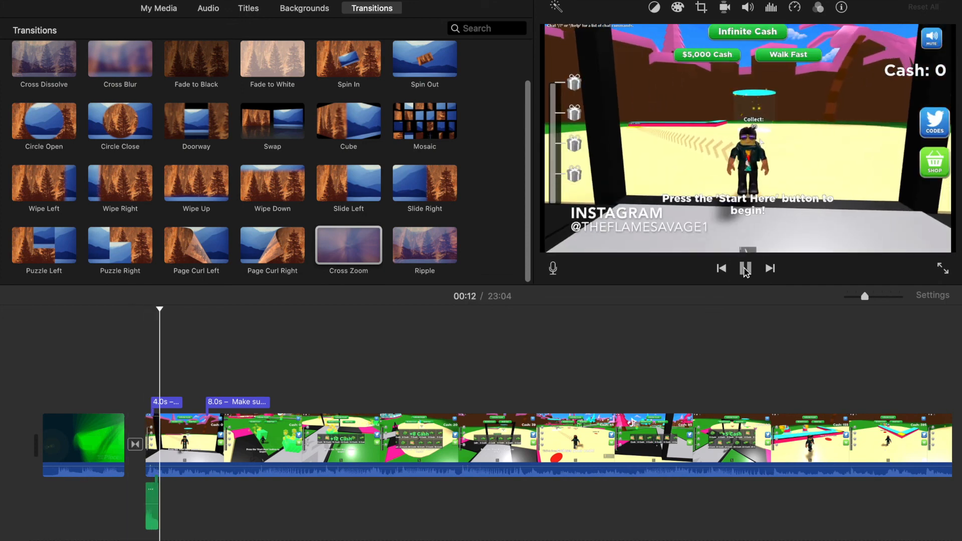
- Move the short green audio clip back beneath the Cross Zoom transition and play back the cut into the gameplay
{"action": "left_click", "coordinate": [151, 496]}
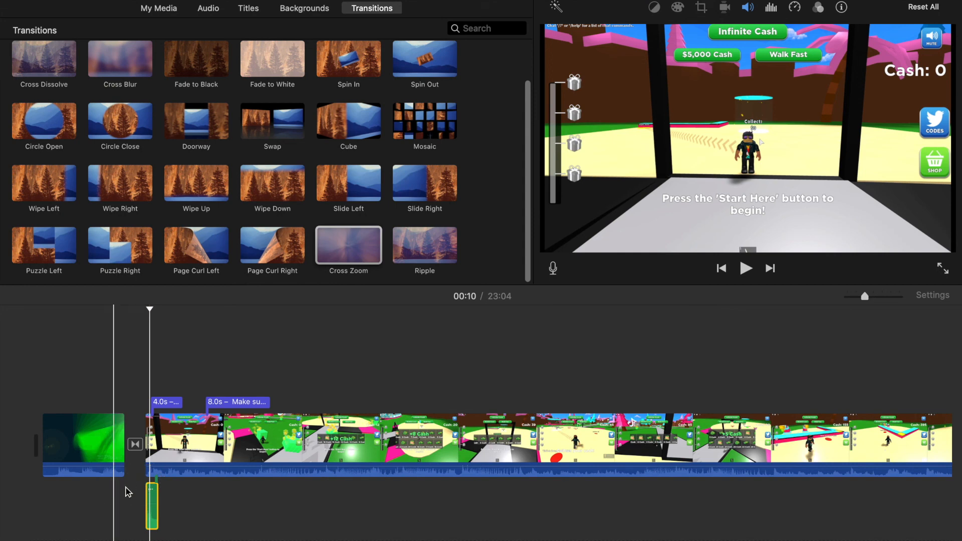
{"action": "left_click", "coordinate": [152, 490]}
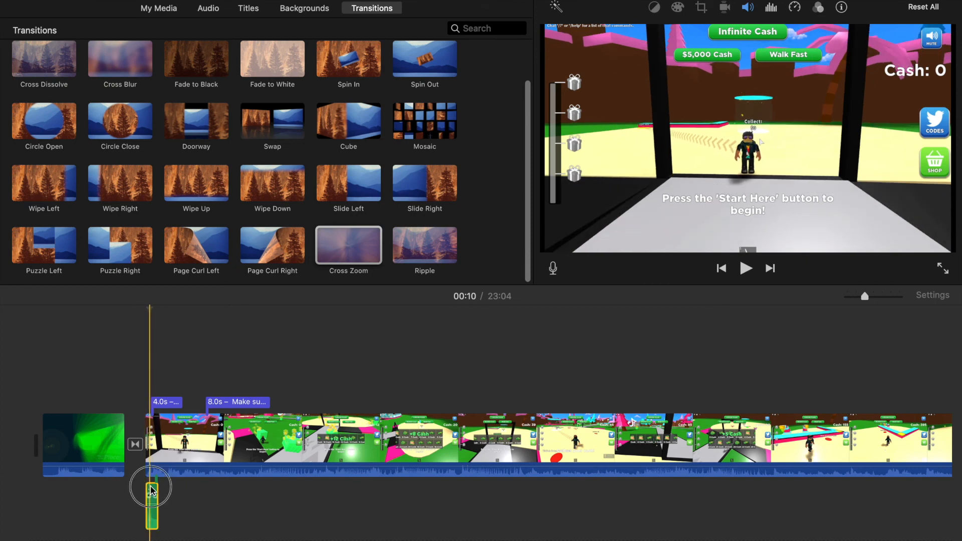
{"action": "left_click_drag", "start_coordinate": [152, 490], "coordinate": [138, 494]}
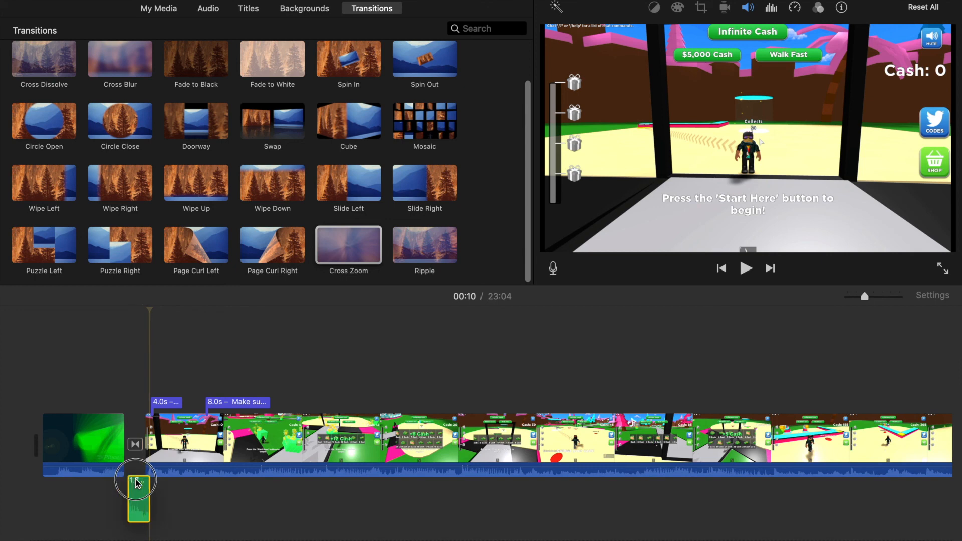
{"action": "left_click_drag", "start_coordinate": [136, 479], "coordinate": [142, 479]}
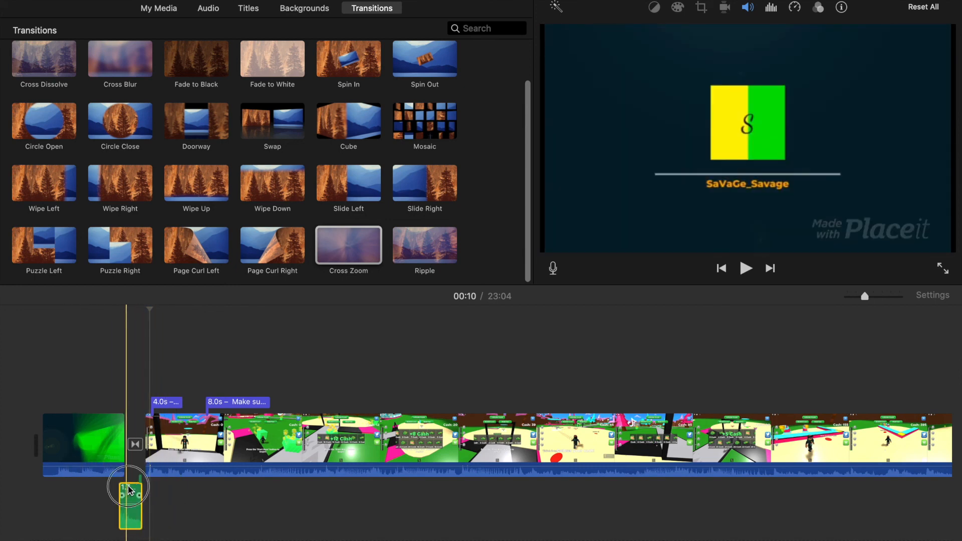
{"action": "left_click_drag", "start_coordinate": [129, 490], "coordinate": [138, 490]}
{"action": "left_click", "coordinate": [47, 387]}
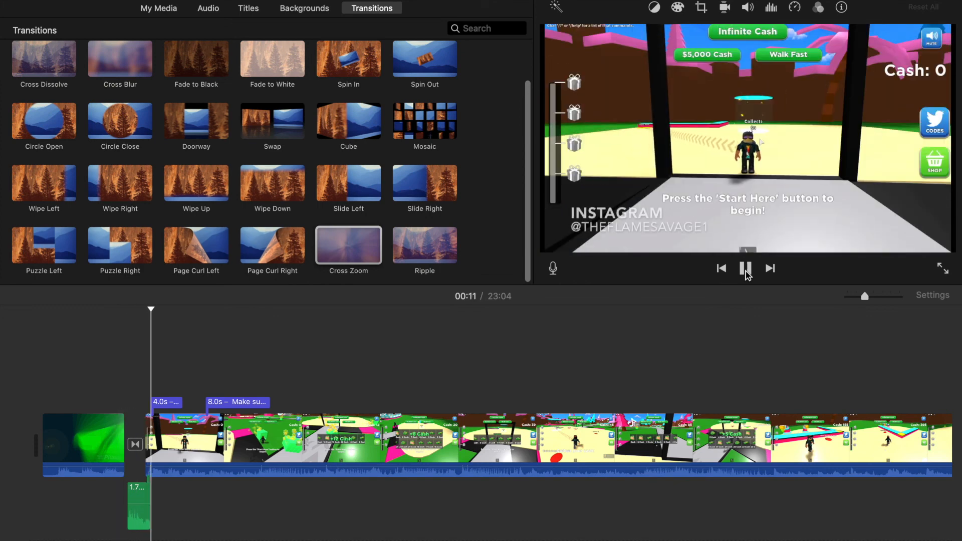
- Delete the green audio clip and the intro clip from the timeline
{"action": "left_click", "coordinate": [138, 507]}
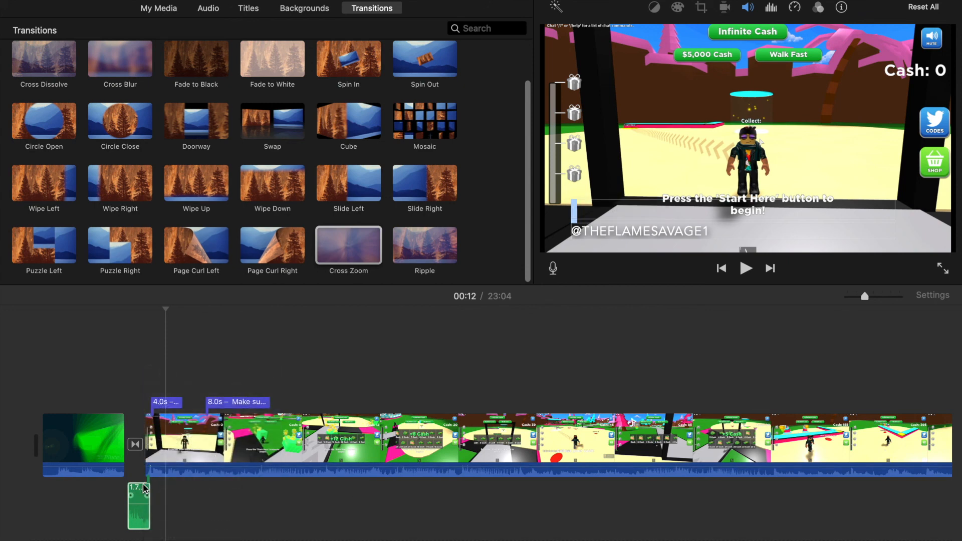
{"action": "left_click", "coordinate": [137, 505]}
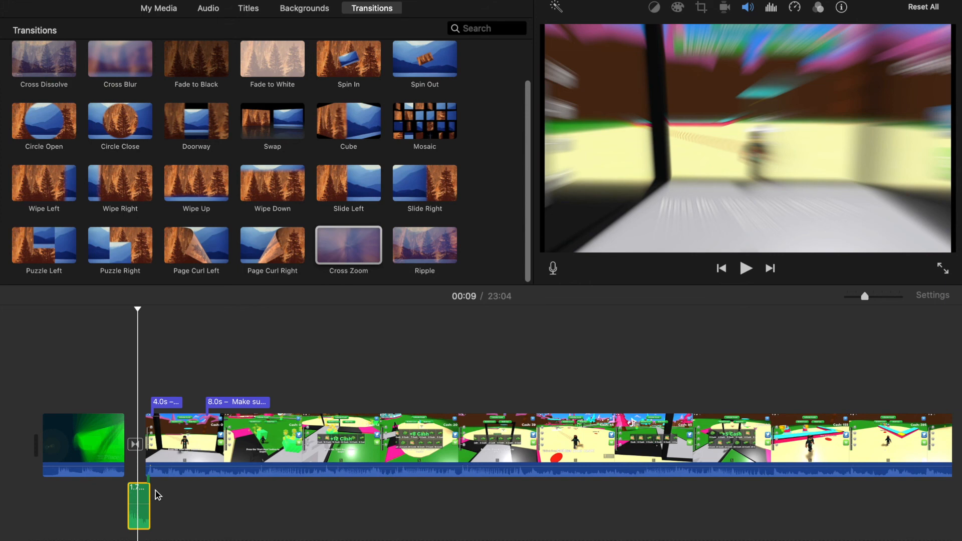
{"action": "right_click", "coordinate": [145, 494]}
{"action": "left_click", "coordinate": [179, 419]}
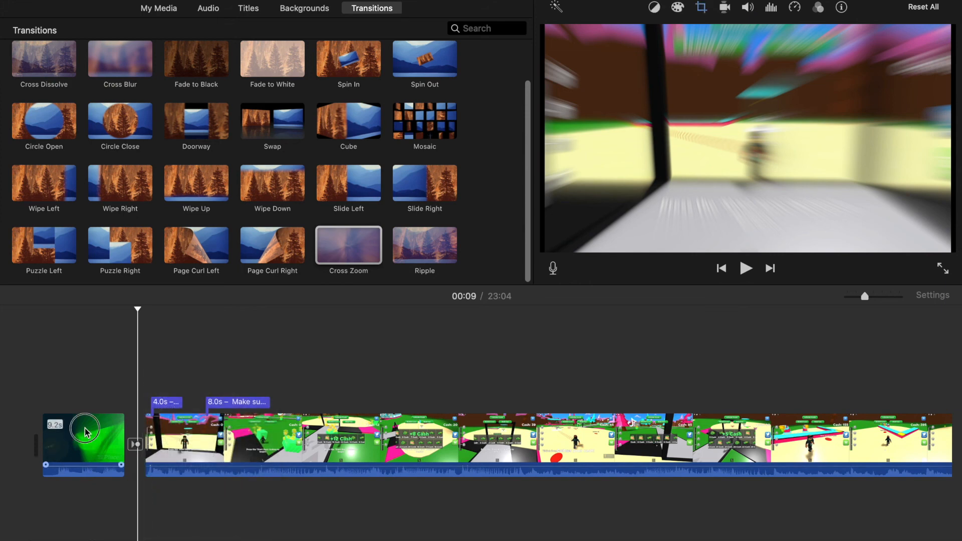
{"action": "left_click", "coordinate": [109, 423]}
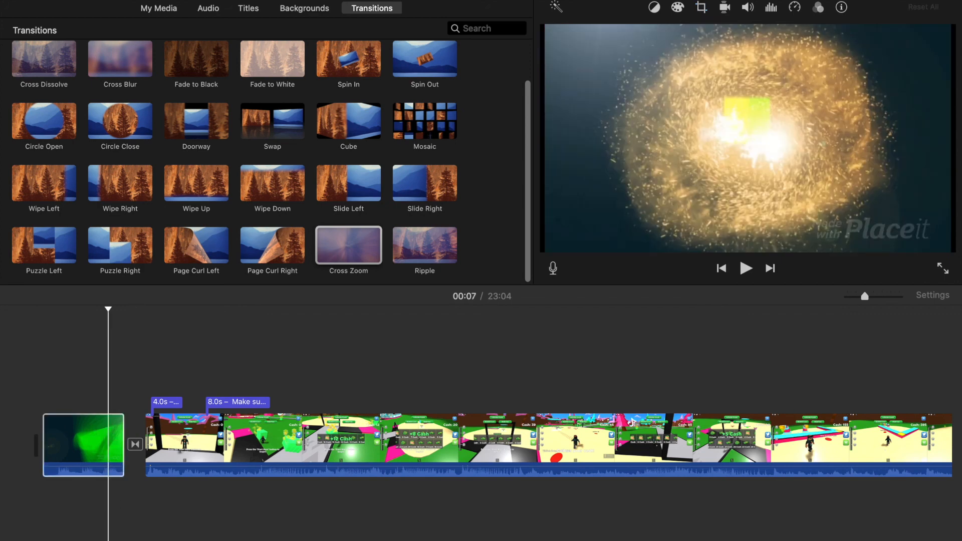
{"action": "right_click", "coordinate": [110, 450]}
{"action": "left_click", "coordinate": [150, 425]}
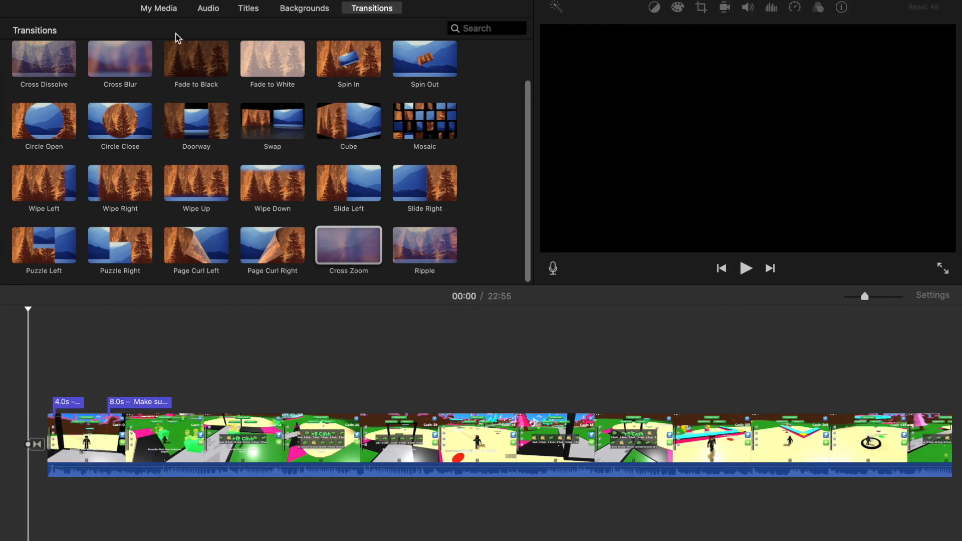
- Place the green intro clip from the 6-10-20 event at the start of the timeline and play it to its black ending
{"action": "left_click", "coordinate": [173, 9]}
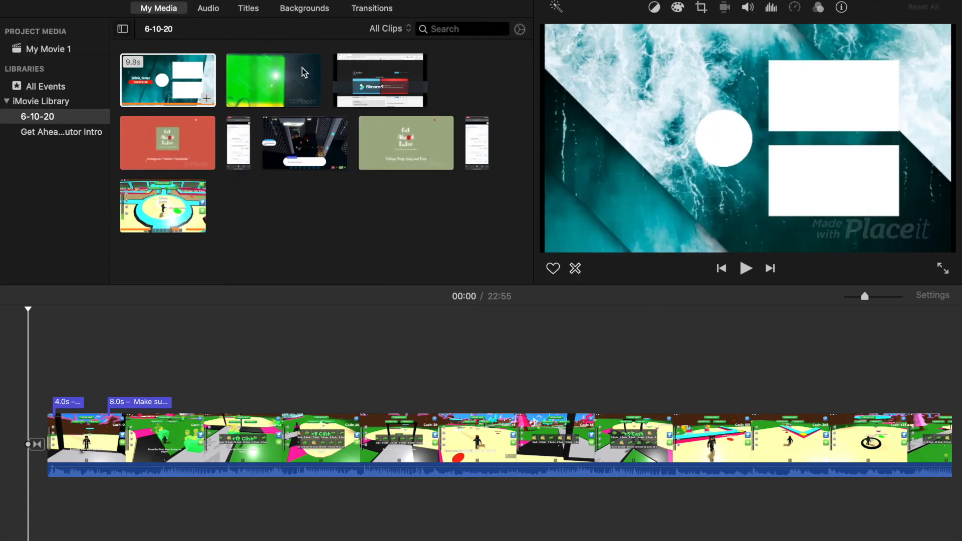
{"action": "left_click_drag", "start_coordinate": [302, 73], "coordinate": [13, 447]}
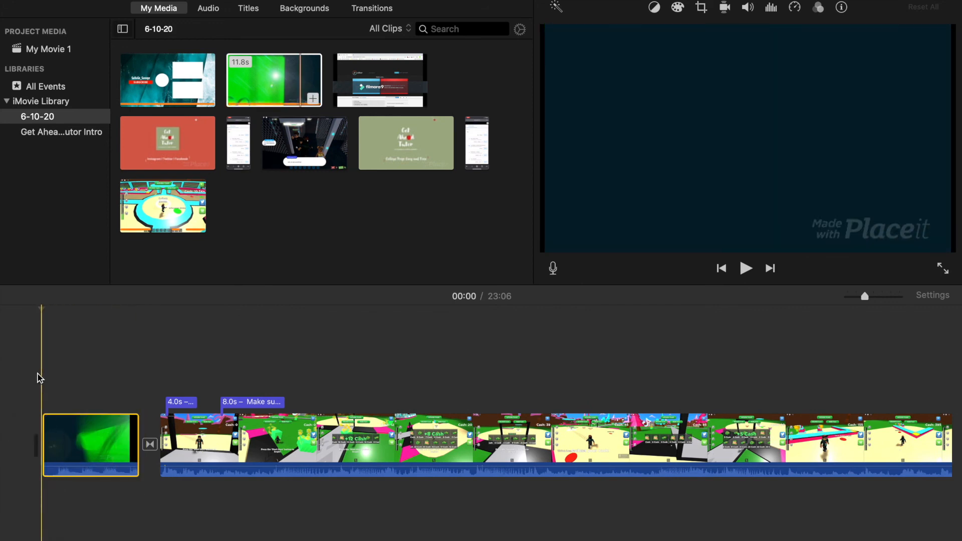
{"action": "left_click", "coordinate": [746, 268]}
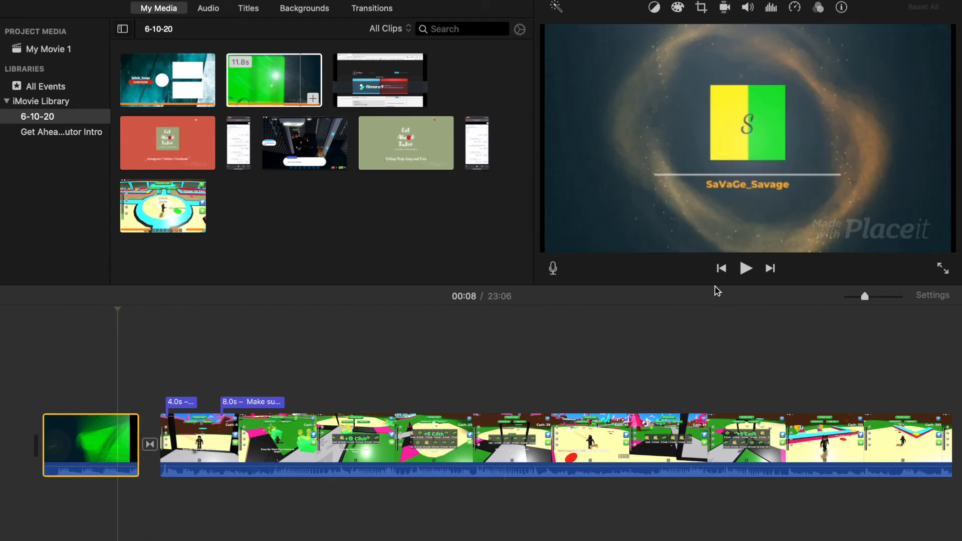
{"action": "left_click", "coordinate": [746, 271]}
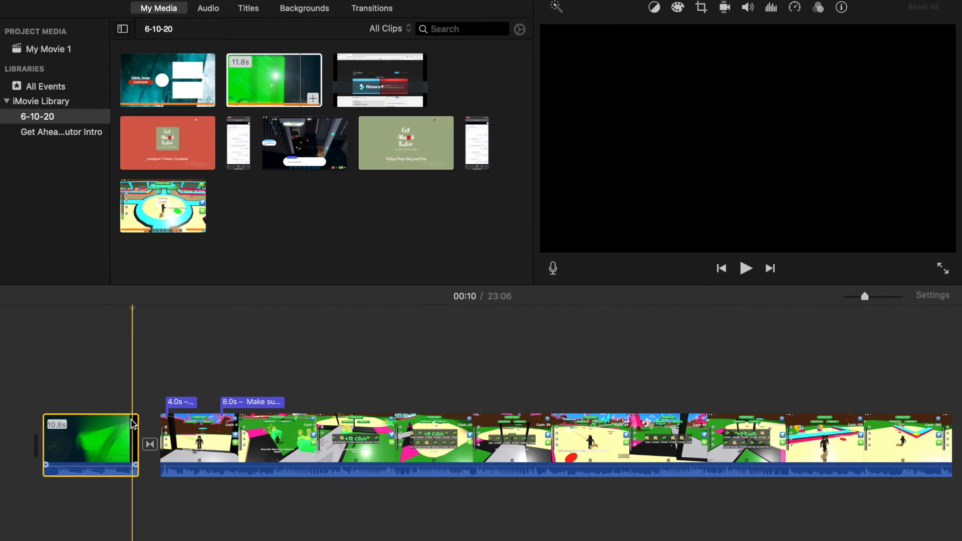
- Split the intro clip at about 00:10, where its black ending starts, and play back across the cut
{"action": "right_click", "coordinate": [133, 423]}
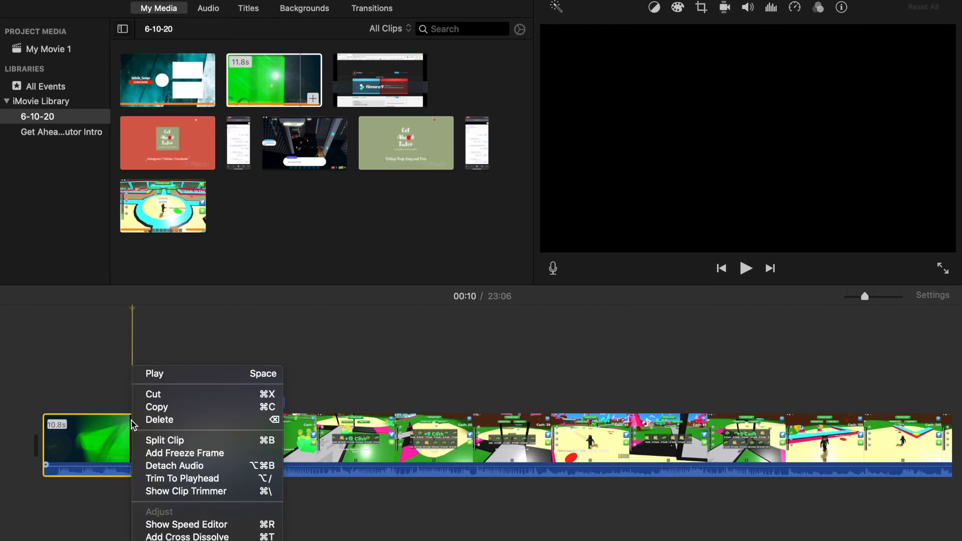
{"action": "left_click", "coordinate": [176, 441]}
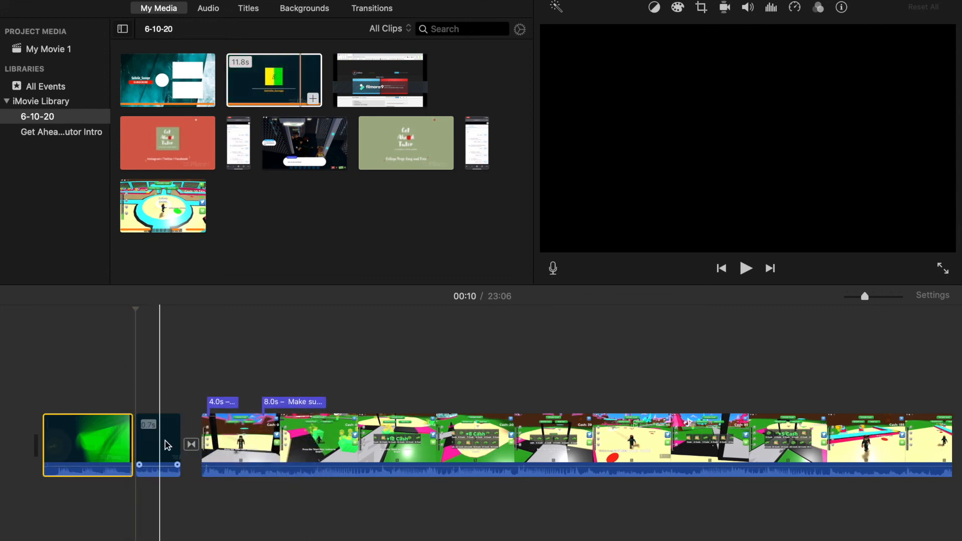
{"action": "left_click", "coordinate": [123, 366]}
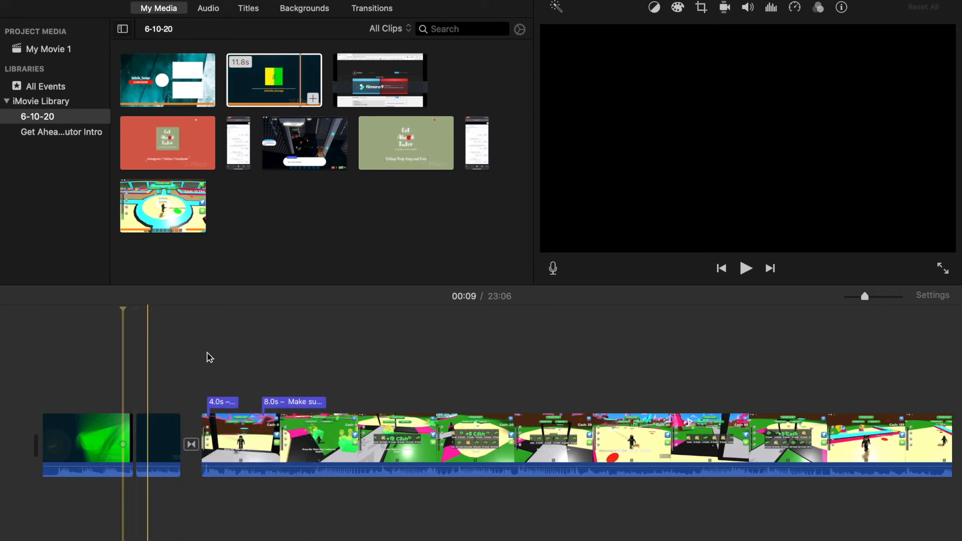
{"action": "left_click", "coordinate": [743, 269]}
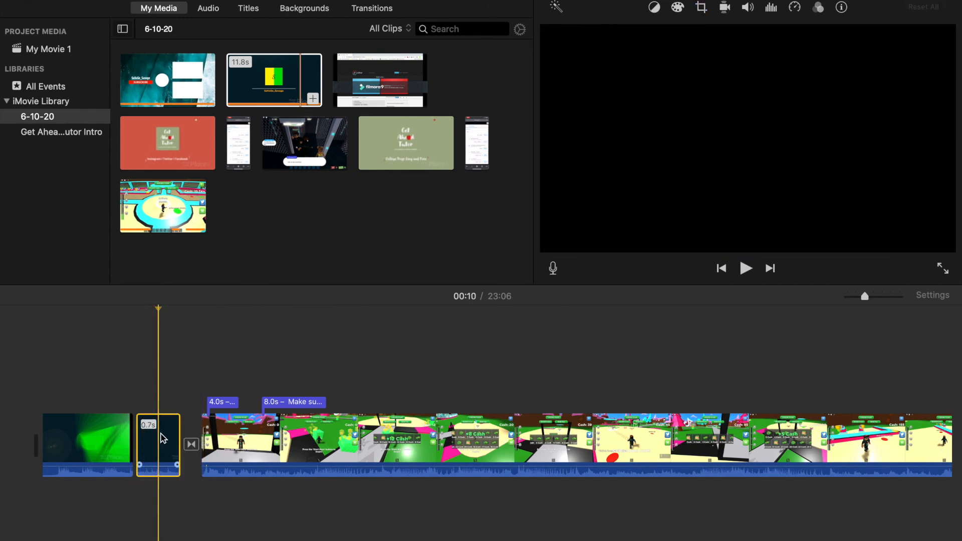
- Detach the audio from the 0.7 s piece split off the intro and delete that piece
{"action": "right_click", "coordinate": [163, 438]}
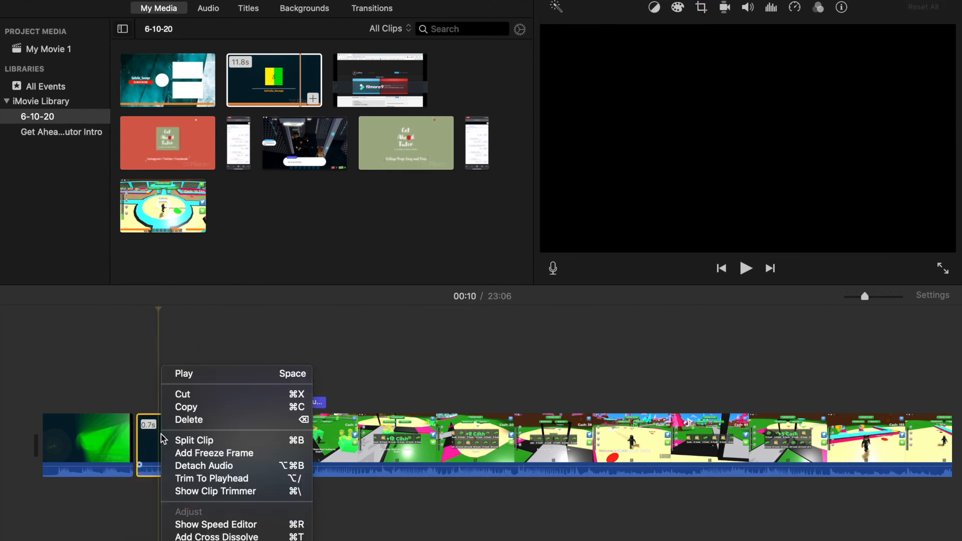
{"action": "left_click", "coordinate": [224, 468]}
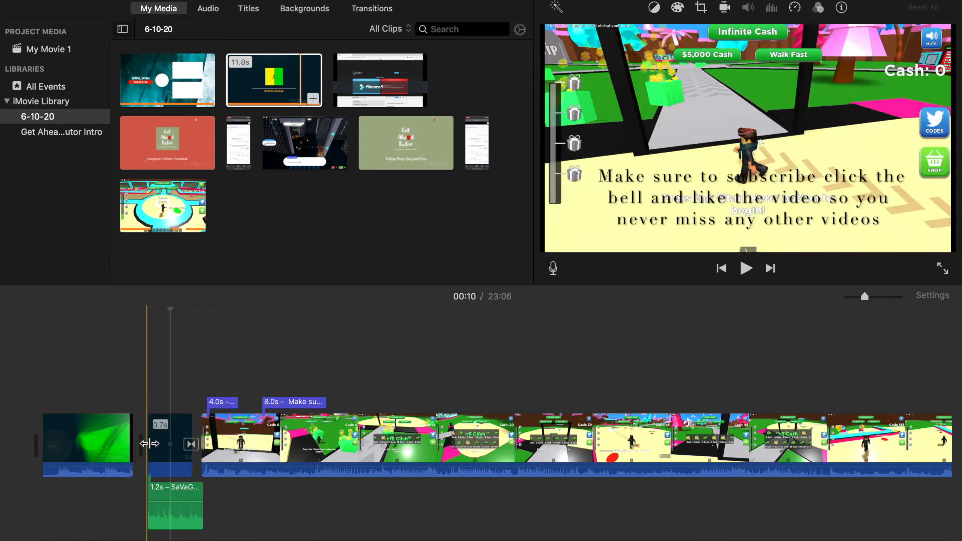
{"action": "key", "text": "Delete"}
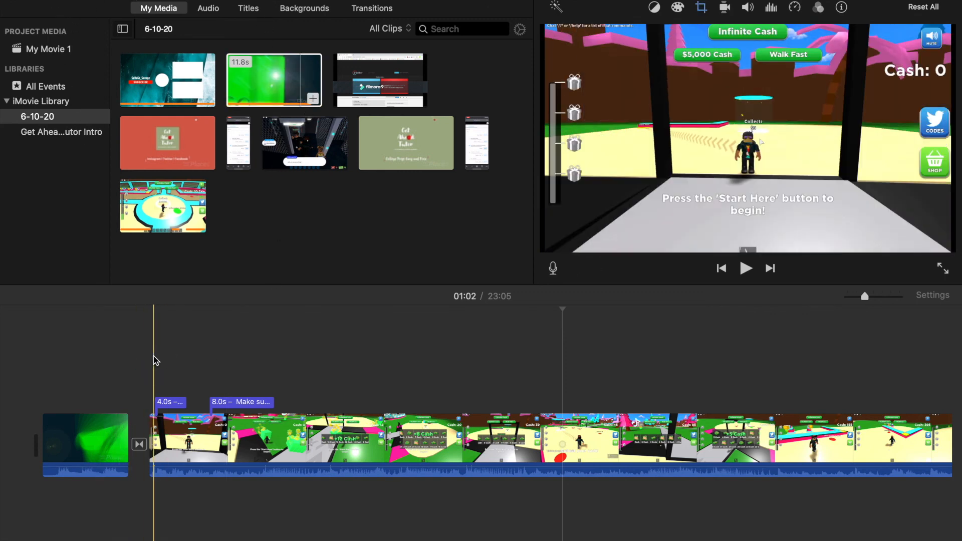
- Delete the remaining intro clip from the start of the timeline
{"action": "right_click", "coordinate": [104, 425]}
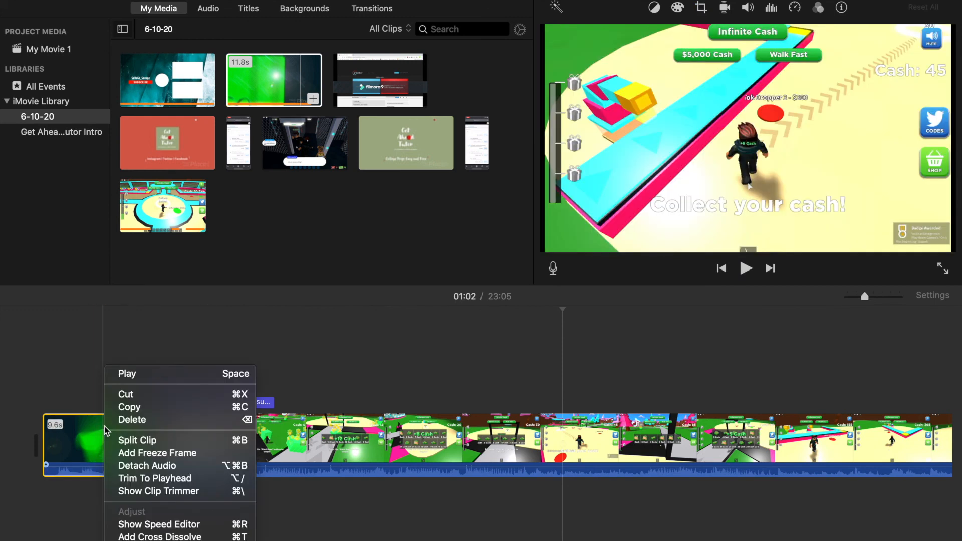
{"action": "left_click", "coordinate": [346, 538]}
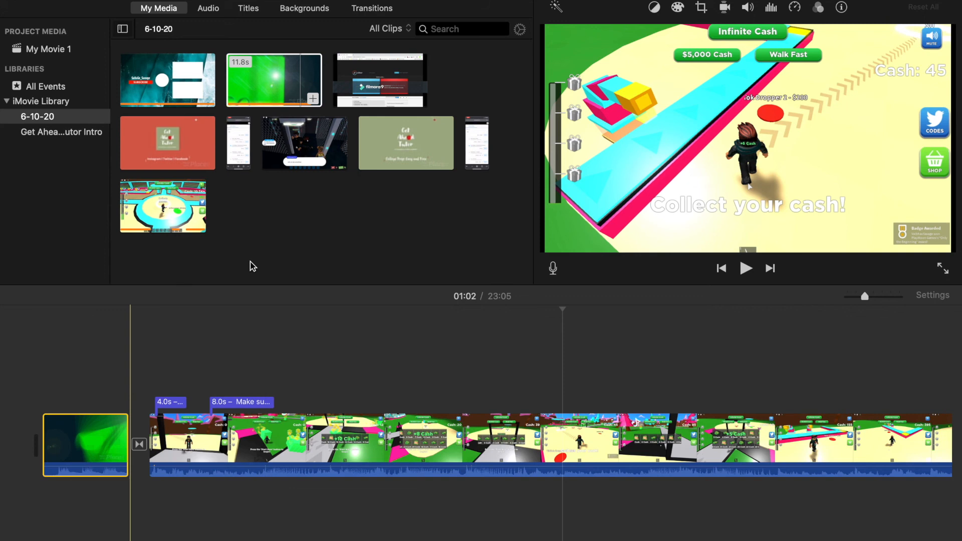
{"action": "key", "text": "Delete"}
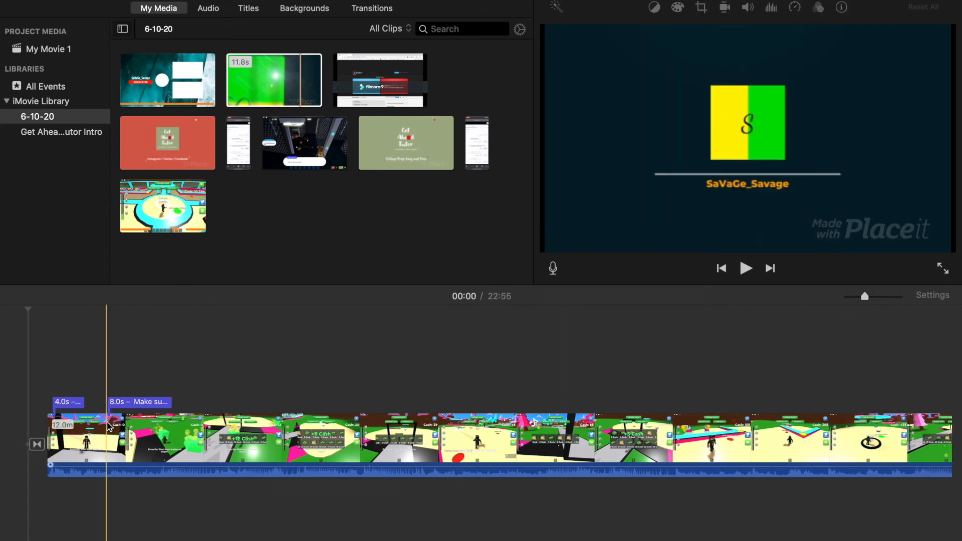
- Insert the full green intro clip from the 6-10-20 event before the first gameplay clip and play it through to about 00:10
{"action": "left_click_drag", "start_coordinate": [272, 81], "coordinate": [30, 449]}
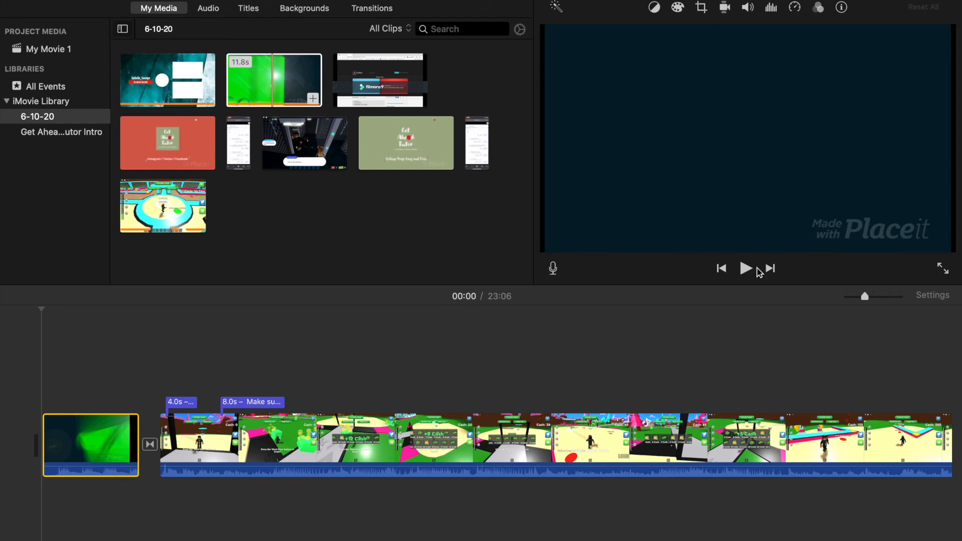
{"action": "left_click", "coordinate": [746, 269]}
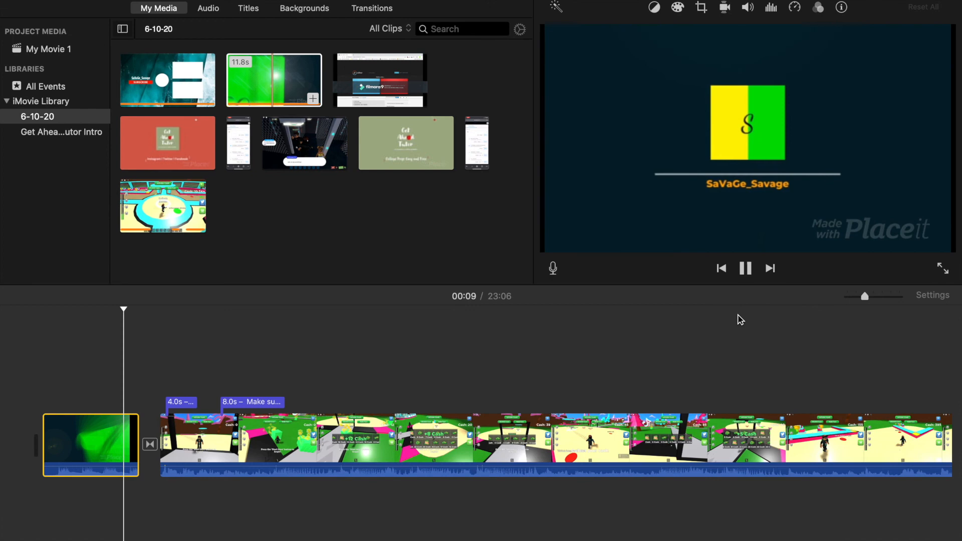
{"action": "key", "text": "space"}
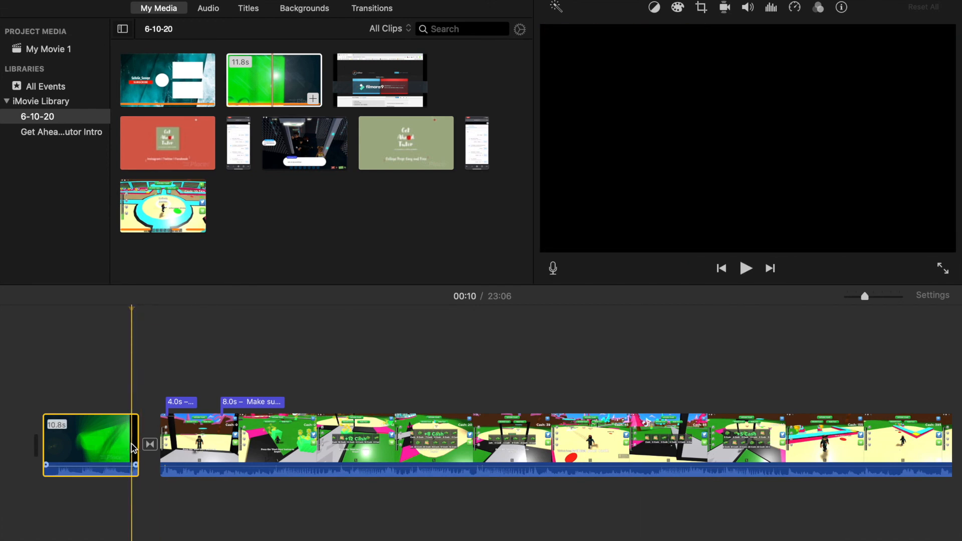
- Split the intro clip at its black ending, around 00:10, and detach the audio from the black piece
{"action": "right_click", "coordinate": [133, 448]}
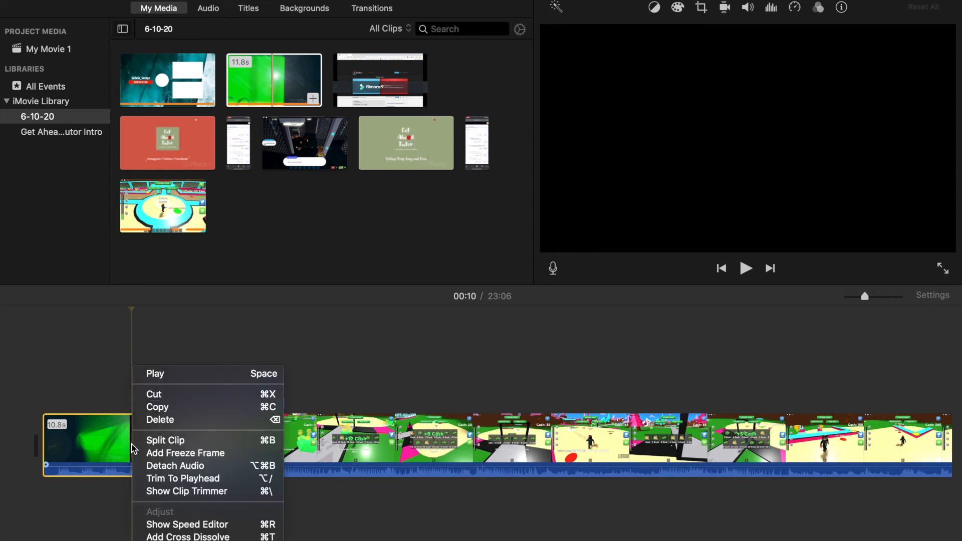
{"action": "left_click", "coordinate": [150, 451]}
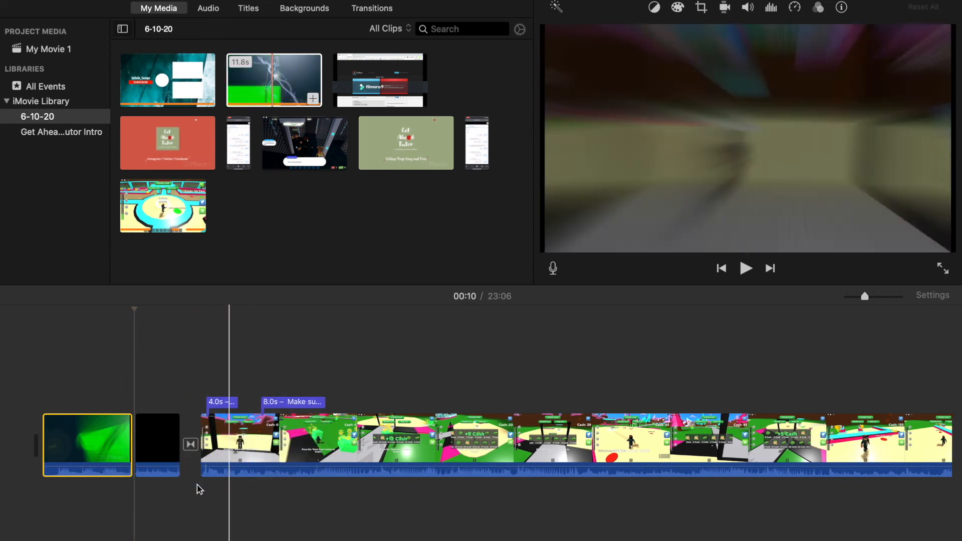
{"action": "left_click", "coordinate": [163, 432]}
{"action": "right_click", "coordinate": [165, 433]}
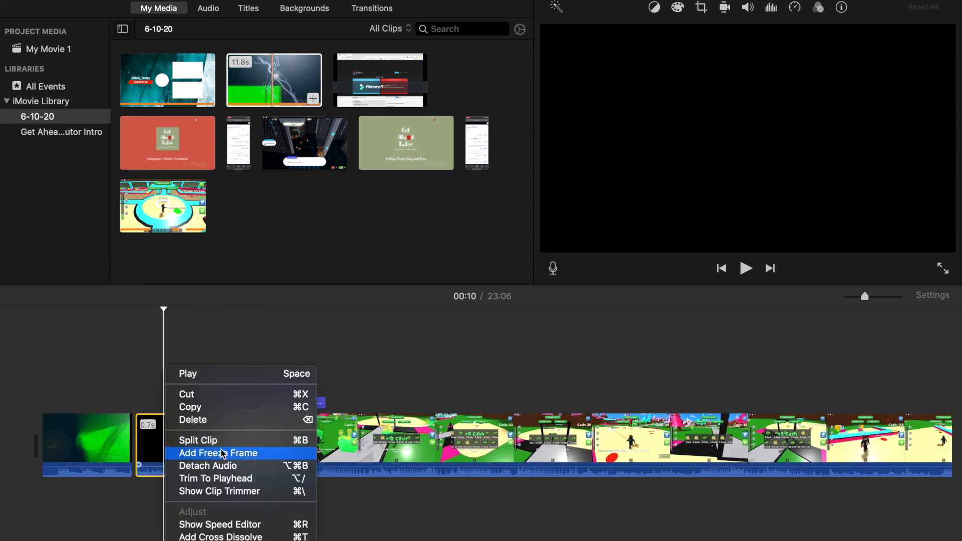
{"action": "left_click", "coordinate": [228, 467]}
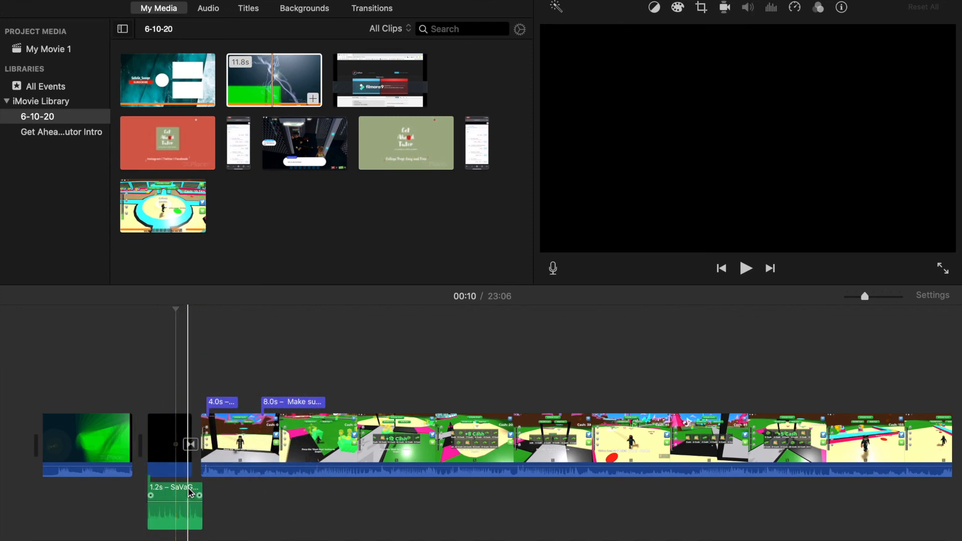
- Move the detached audio beneath the start of the first gameplay clip and delete the black piece after the intro
{"action": "left_click_drag", "start_coordinate": [188, 488], "coordinate": [254, 489]}
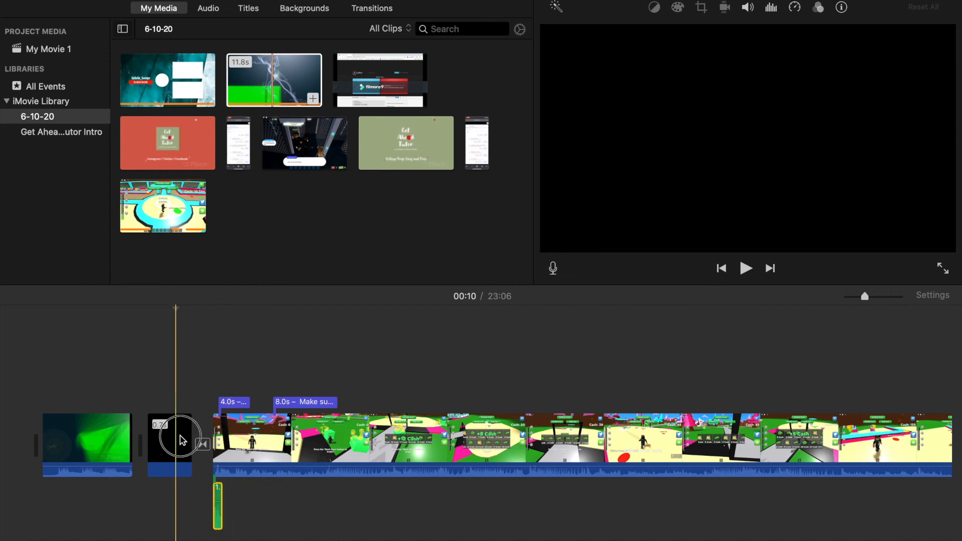
{"action": "left_click", "coordinate": [182, 440]}
{"action": "key", "text": "Delete"}
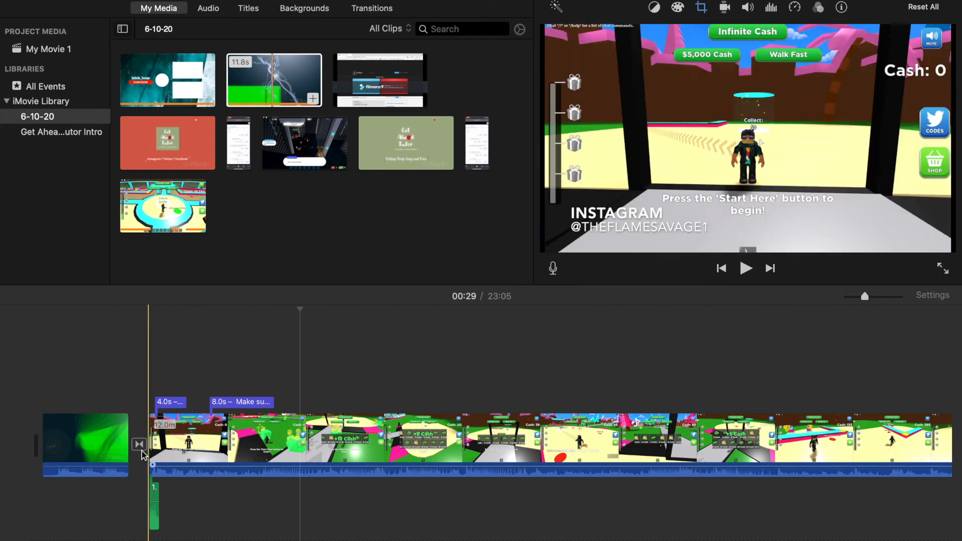
- Move the detached audio clip beneath the Cross Zoom transition so it follows the intro, and place the playhead before the transition
{"action": "left_click", "coordinate": [155, 490]}
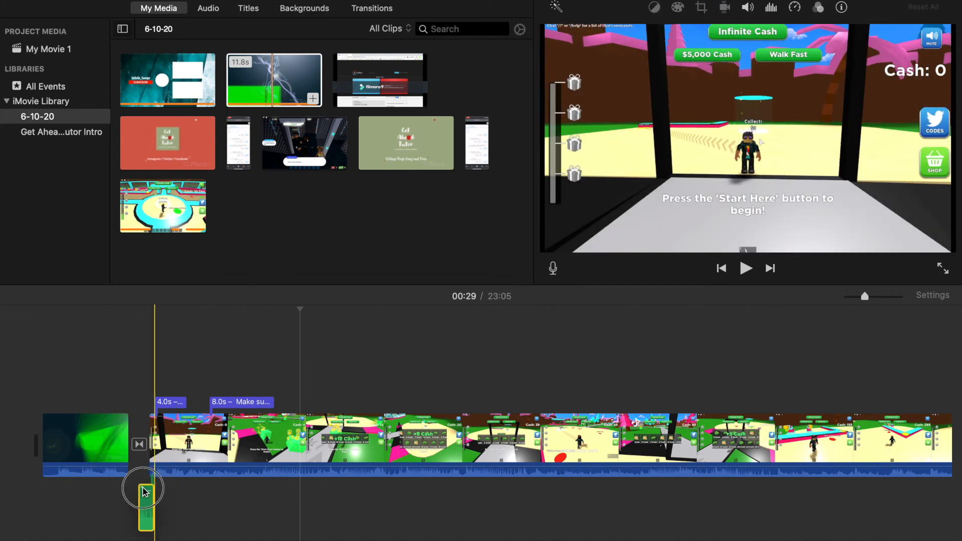
{"action": "left_click_drag", "start_coordinate": [136, 492], "coordinate": [134, 492]}
{"action": "left_click", "coordinate": [140, 497]}
{"action": "left_click", "coordinate": [107, 370]}
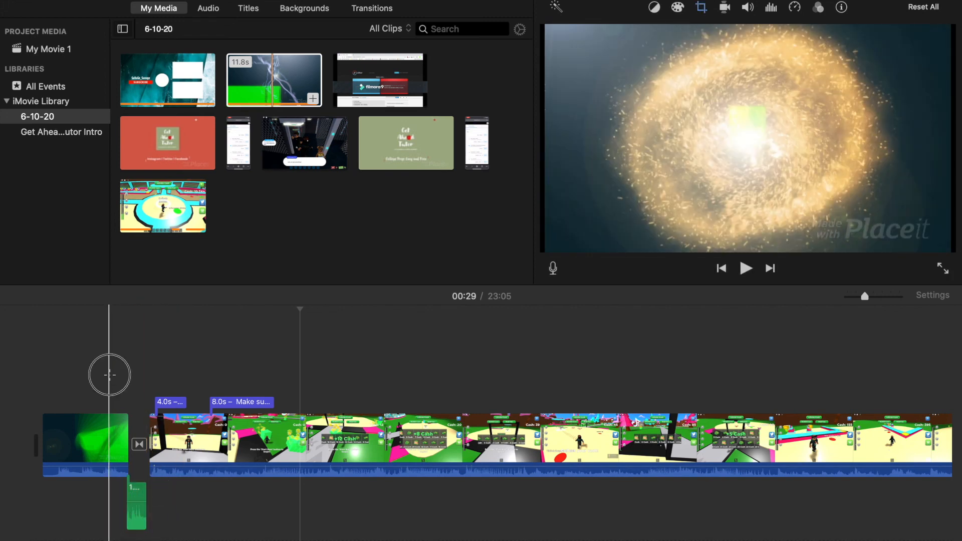
- Play through the Cross Zoom transition into the first gameplay clip, and delete the detached audio clip beneath that transition
{"action": "left_click", "coordinate": [746, 268]}
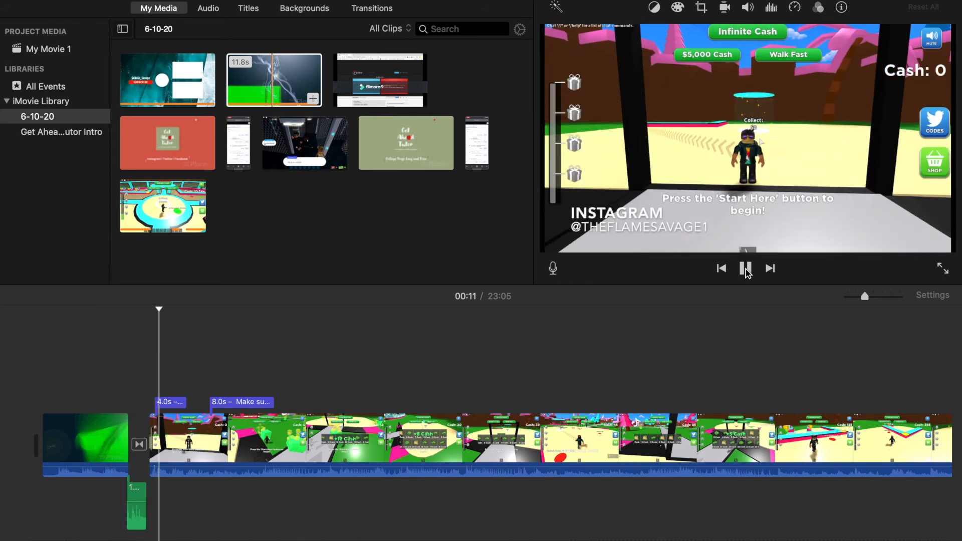
{"action": "left_click", "coordinate": [746, 269]}
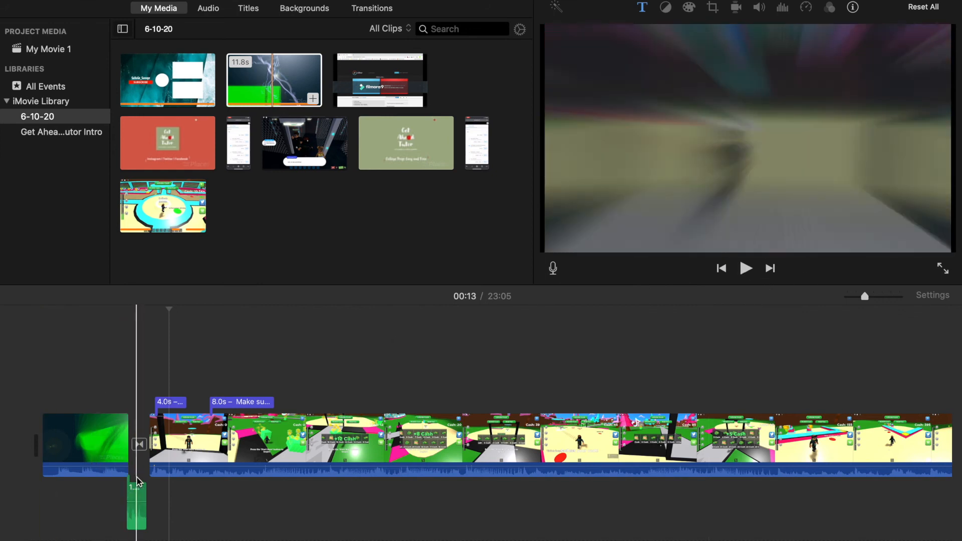
{"action": "left_click", "coordinate": [136, 495]}
{"action": "key", "text": "backslash"}
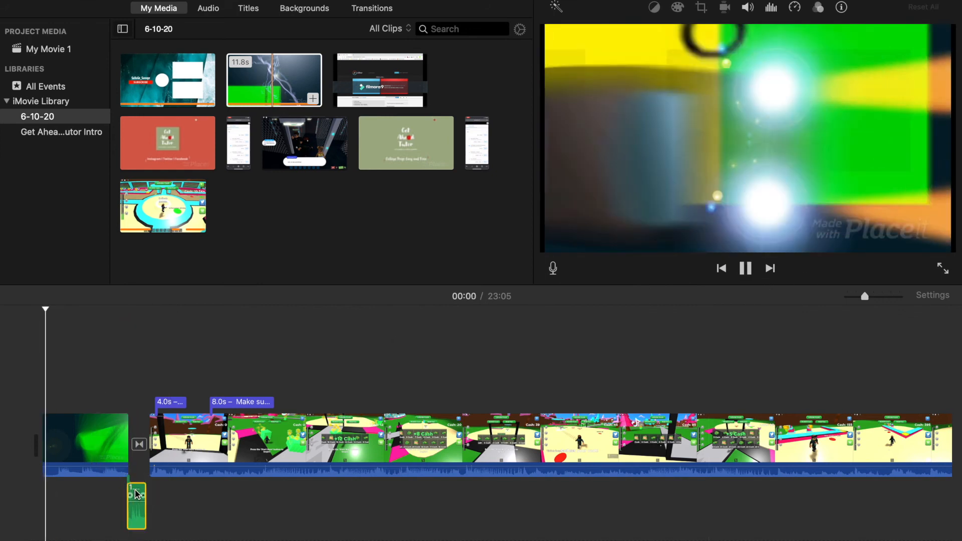
{"action": "key", "text": "Delete"}
- Replace the trimmed intro at the start of the timeline with the full green intro clip from the 6-10-20 event
{"action": "left_click", "coordinate": [107, 442]}
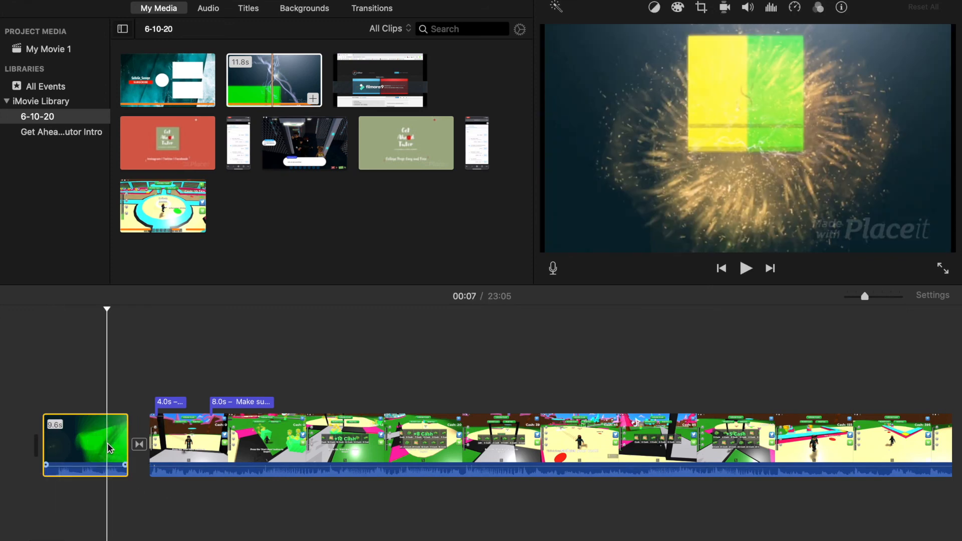
{"action": "key", "text": "Delete"}
{"action": "left_click_drag", "start_coordinate": [290, 68], "coordinate": [18, 437]}
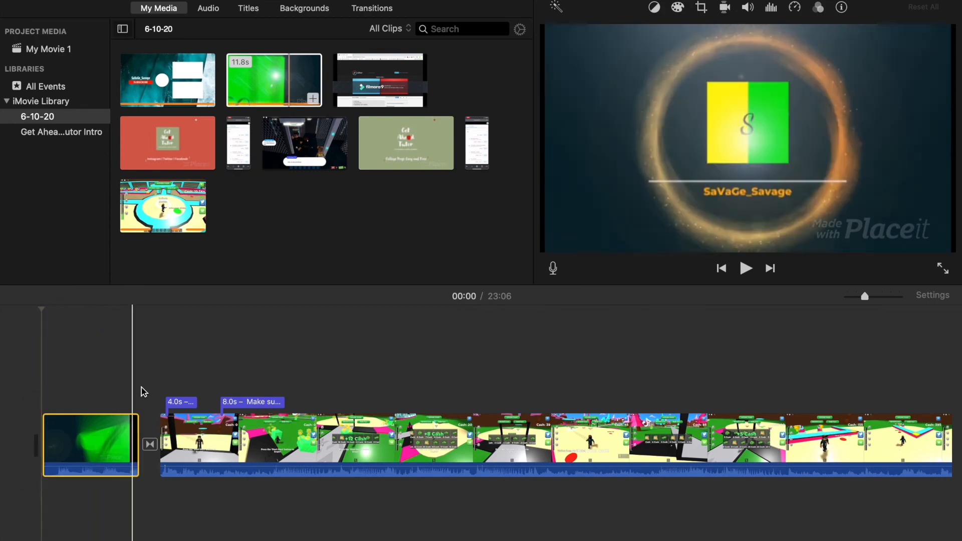
- Add a Cross Blur transition between the last gameplay clip and the outro
{"action": "scroll", "coordinate": [591, 388], "scroll_direction": "right", "scroll_amount": 2}
{"action": "scroll", "coordinate": [593, 393], "scroll_direction": "right", "scroll_amount": 10}
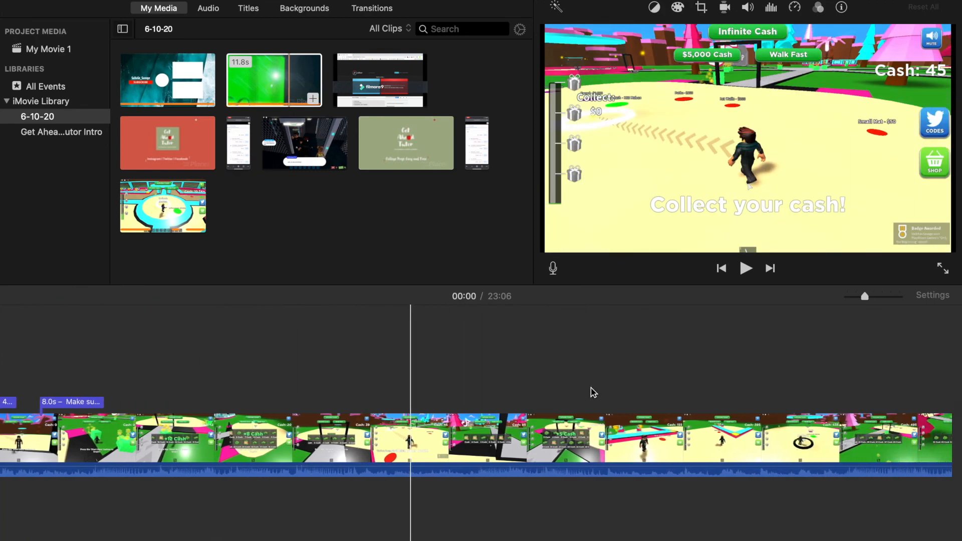
{"action": "scroll", "coordinate": [593, 393], "scroll_direction": "right", "scroll_amount": 10}
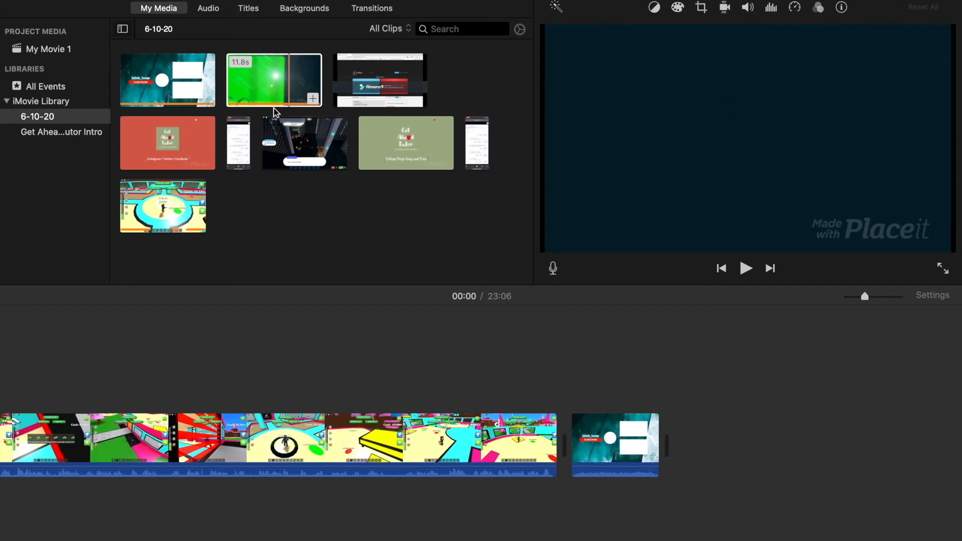
{"action": "left_click", "coordinate": [373, 8]}
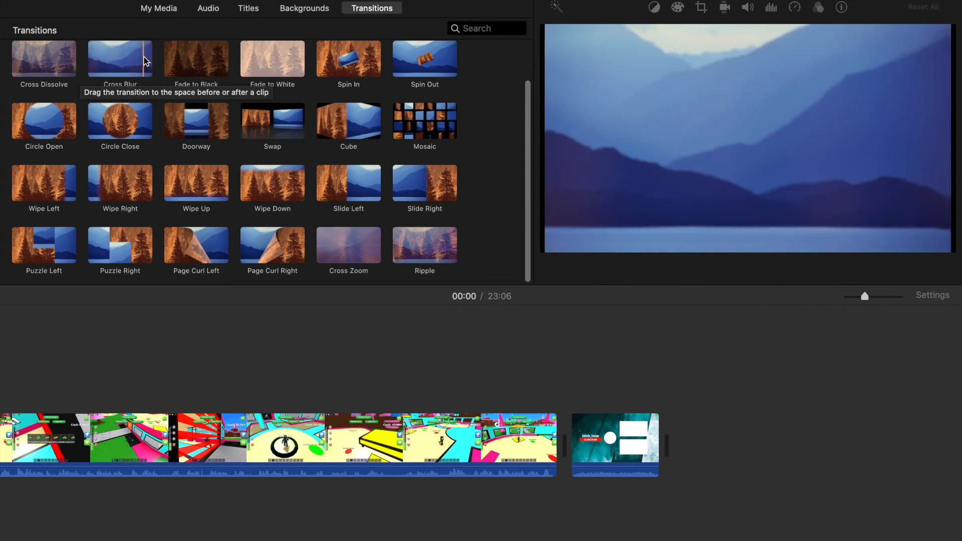
{"action": "left_click_drag", "start_coordinate": [113, 60], "coordinate": [557, 413]}
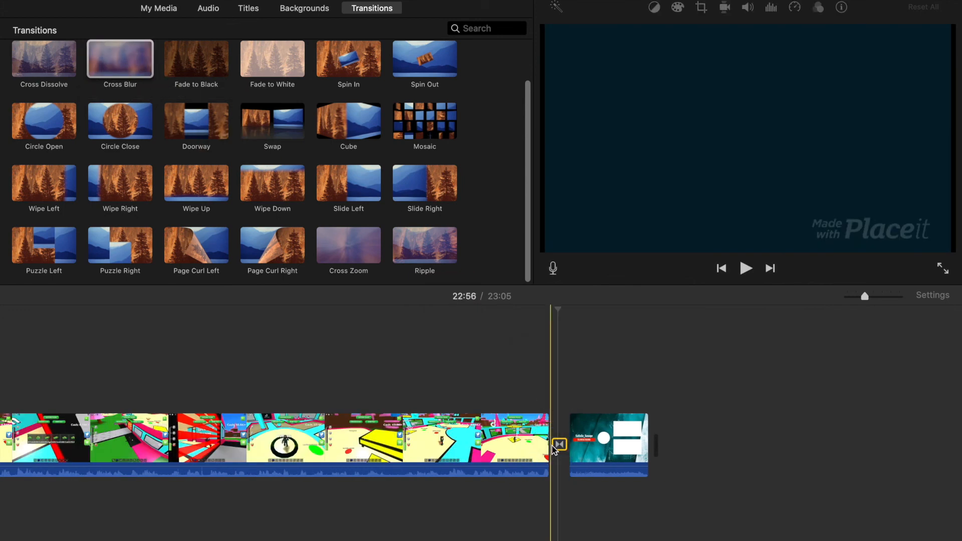
- Look over the timeline between the intro and the outro and review the available transitions
{"action": "scroll", "coordinate": [369, 386], "scroll_direction": "left", "scroll_amount": 10}
{"action": "scroll", "coordinate": [397, 371], "scroll_direction": "left", "scroll_amount": 15}
{"action": "scroll", "coordinate": [397, 371], "scroll_direction": "left", "scroll_amount": 15}
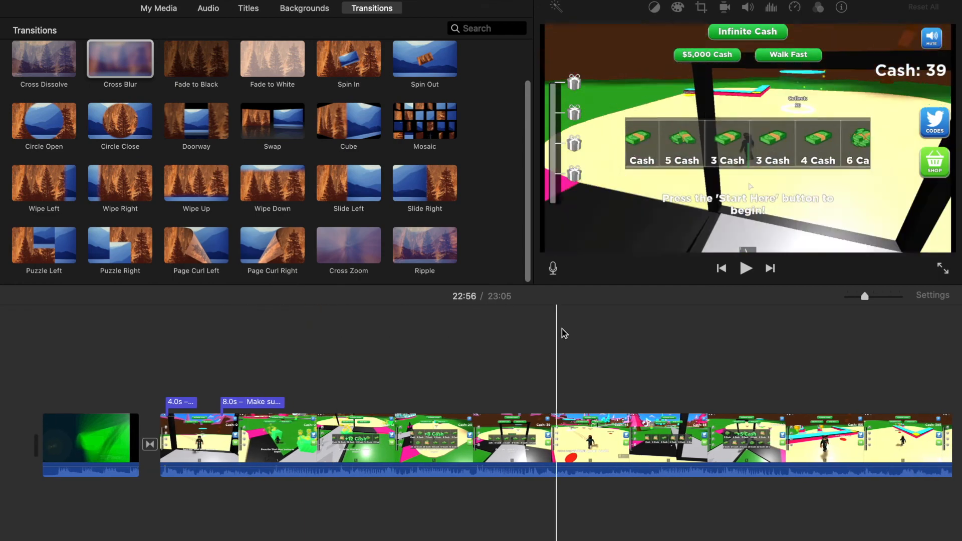
{"action": "scroll", "coordinate": [665, 330], "scroll_direction": "right", "scroll_amount": 10}
{"action": "scroll", "coordinate": [666, 329], "scroll_direction": "right", "scroll_amount": 15}
{"action": "scroll", "coordinate": [665, 329], "scroll_direction": "left", "scroll_amount": 20}
{"action": "scroll", "coordinate": [664, 330], "scroll_direction": "right", "scroll_amount": 1}
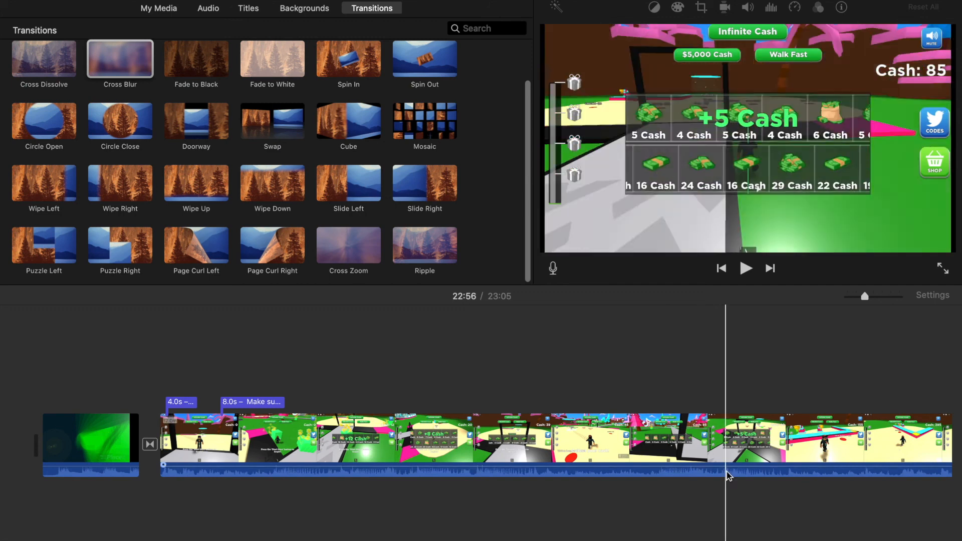
{"action": "scroll", "coordinate": [754, 351], "scroll_direction": "right", "scroll_amount": 5}
{"action": "scroll", "coordinate": [755, 353], "scroll_direction": "right", "scroll_amount": 4}
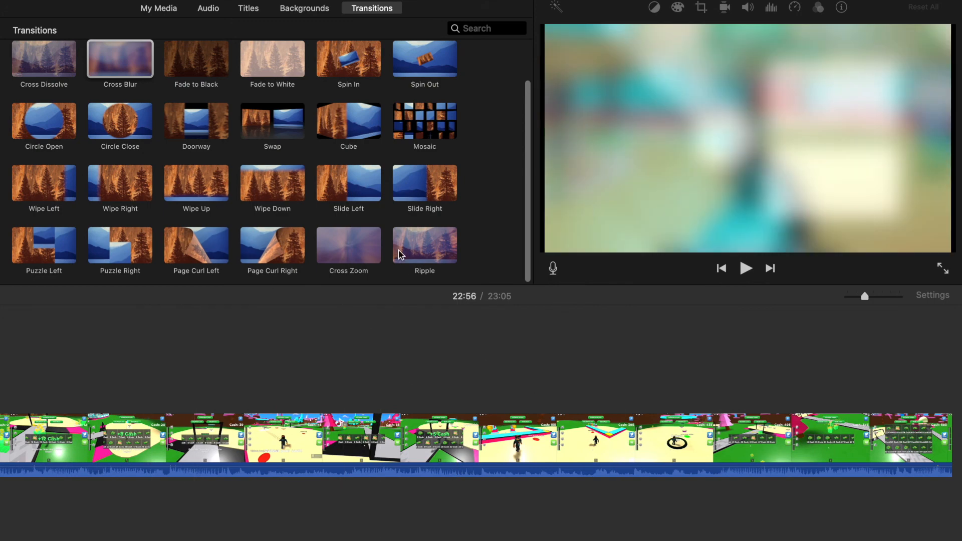
{"action": "scroll", "coordinate": [401, 254], "scroll_direction": "up", "scroll_amount": 3}
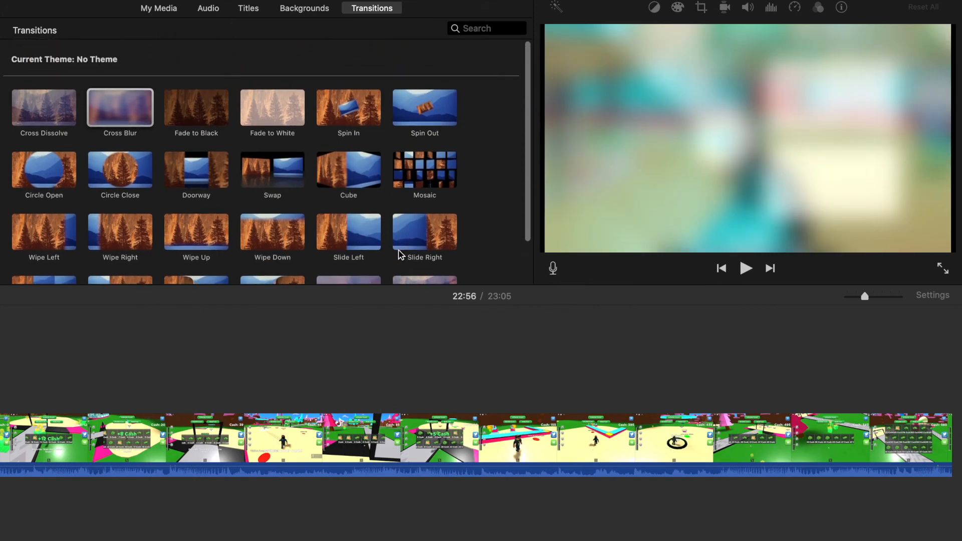
{"action": "scroll", "coordinate": [401, 254], "scroll_direction": "down", "scroll_amount": 3}
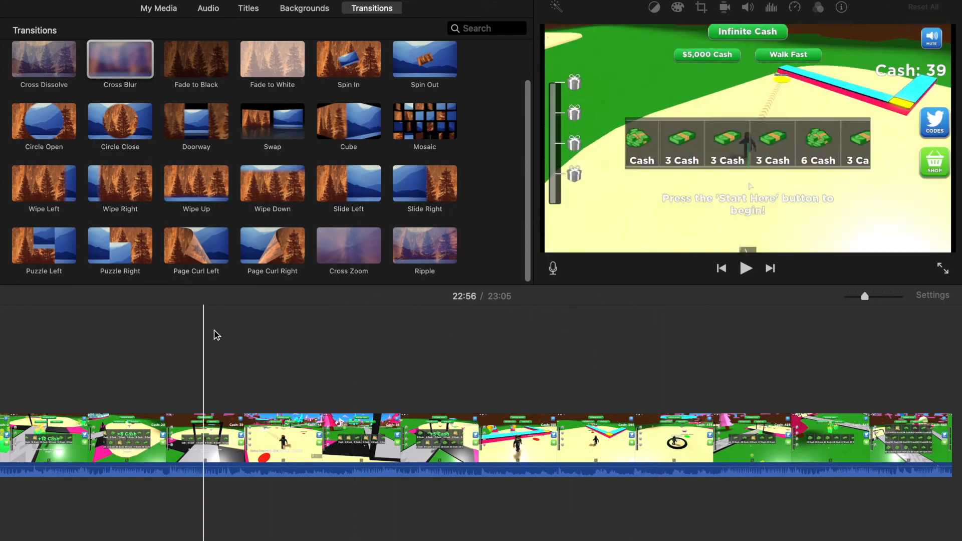
- Set the volume of the first gameplay clip to 400%
{"action": "left_click", "coordinate": [294, 430]}
{"action": "scroll", "coordinate": [288, 386], "scroll_direction": "left", "scroll_amount": 10}
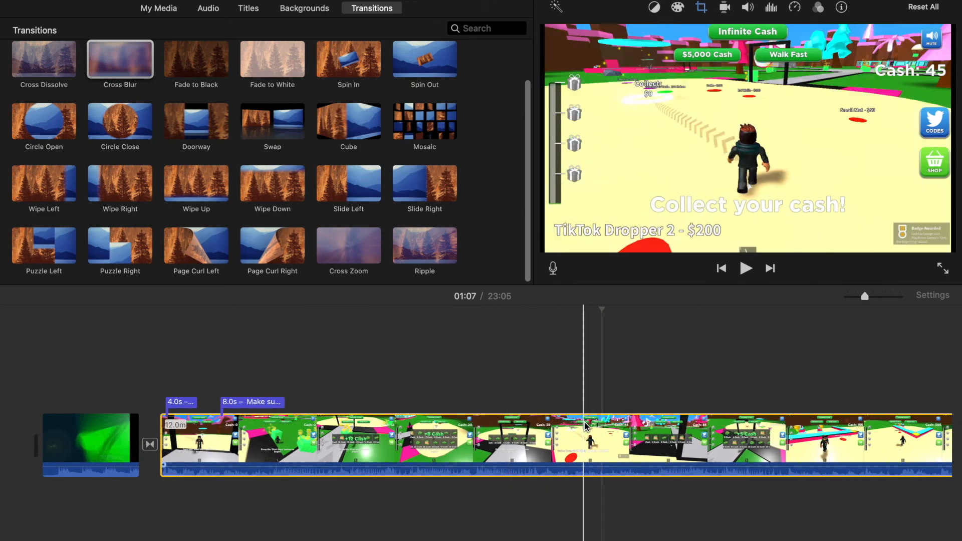
{"action": "left_click", "coordinate": [747, 8]}
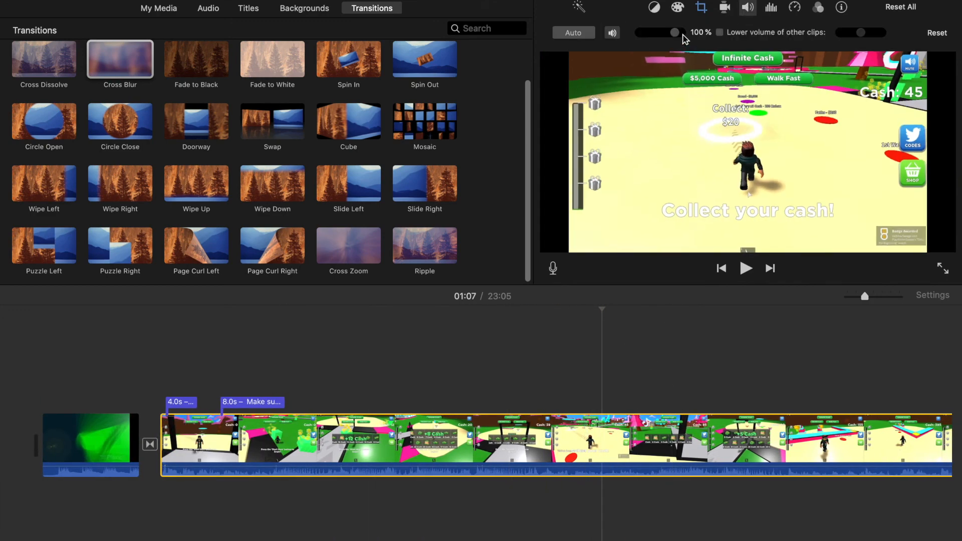
{"action": "left_click_drag", "start_coordinate": [675, 34], "coordinate": [686, 34]}
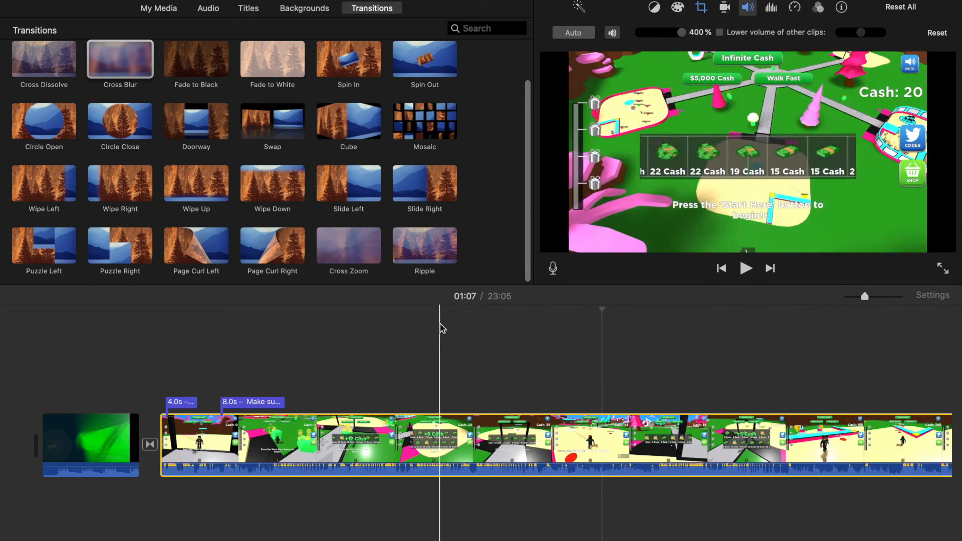
- Play from the Cross Zoom transition into the first gameplay clip to check its volume
{"action": "left_click", "coordinate": [438, 354]}
{"action": "left_click", "coordinate": [150, 355]}
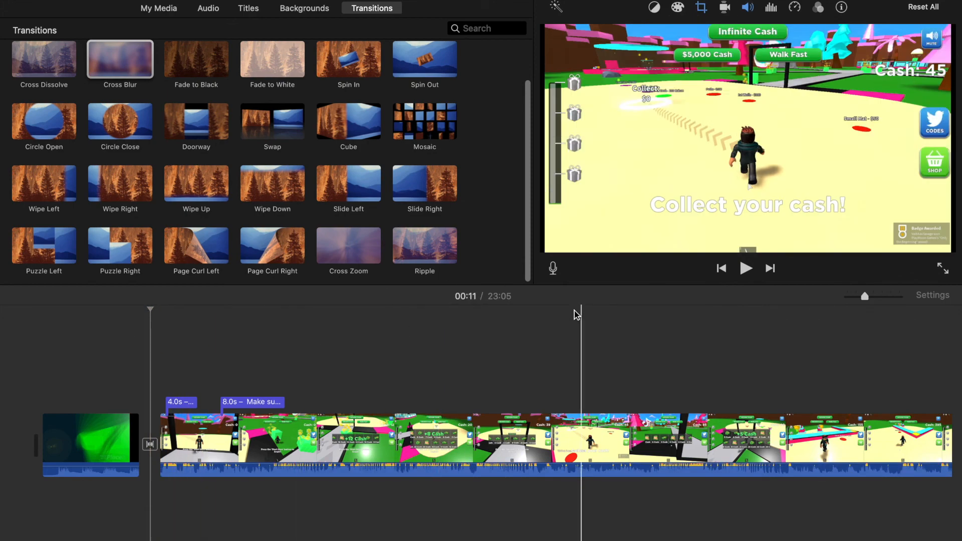
{"action": "left_click", "coordinate": [743, 269]}
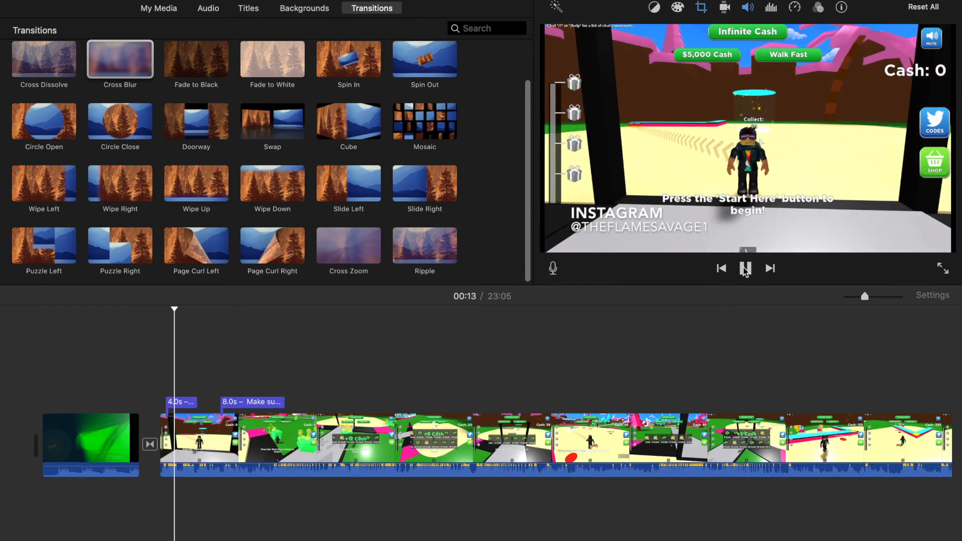
{"action": "left_click", "coordinate": [745, 271]}
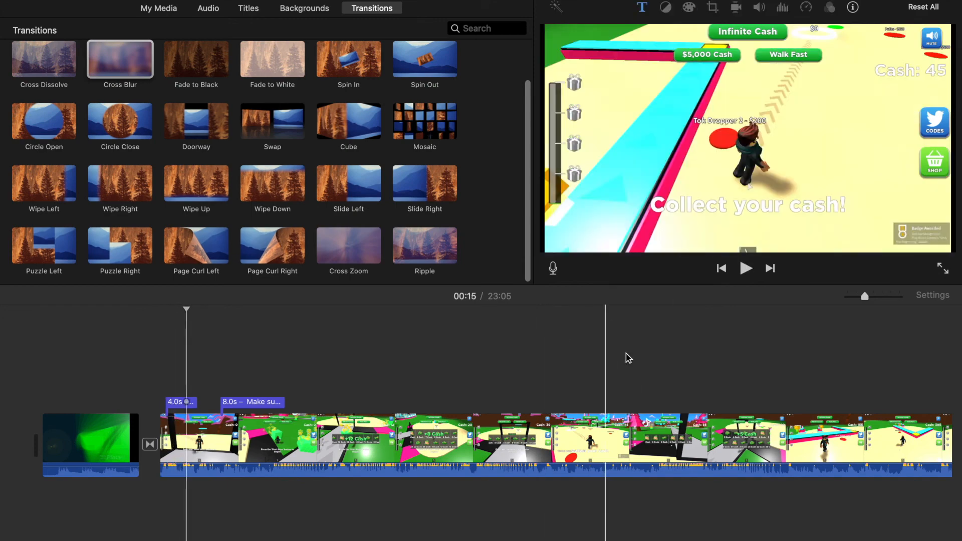
- Set the volume of the second gameplay clip, about 3.2 minutes long, to 400%
{"action": "scroll", "coordinate": [666, 361], "scroll_direction": "right", "scroll_amount": 10}
{"action": "scroll", "coordinate": [668, 364], "scroll_direction": "left", "scroll_amount": 15}
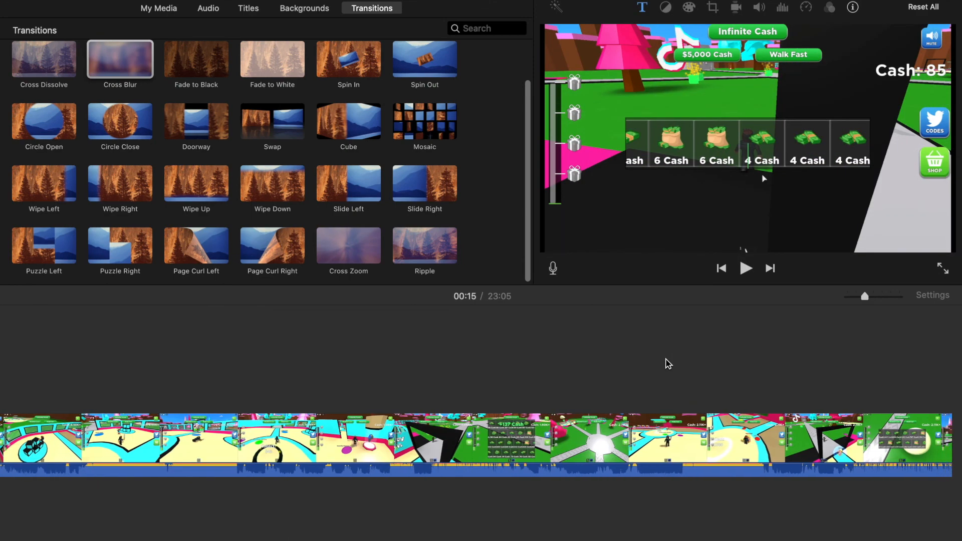
{"action": "scroll", "coordinate": [666, 362], "scroll_direction": "left", "scroll_amount": 5}
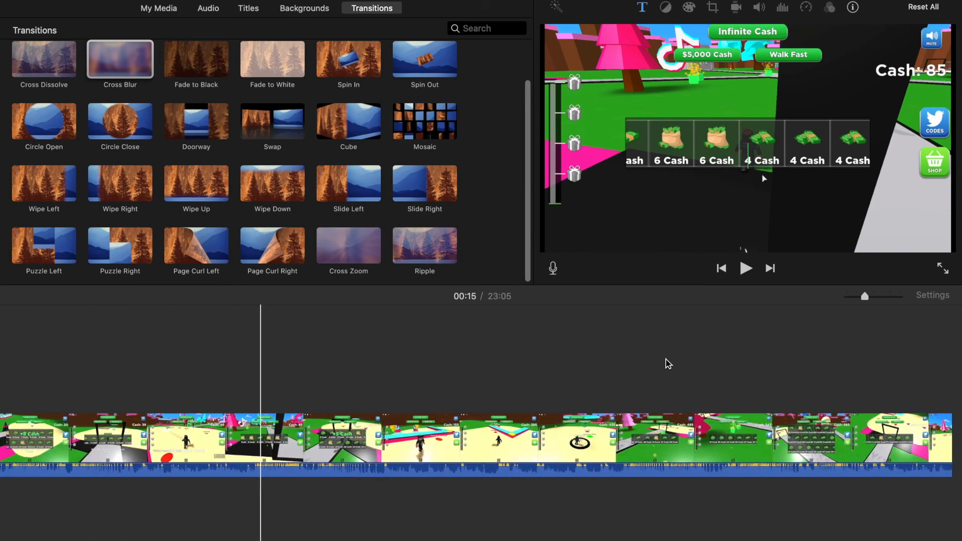
{"action": "left_click", "coordinate": [646, 440]}
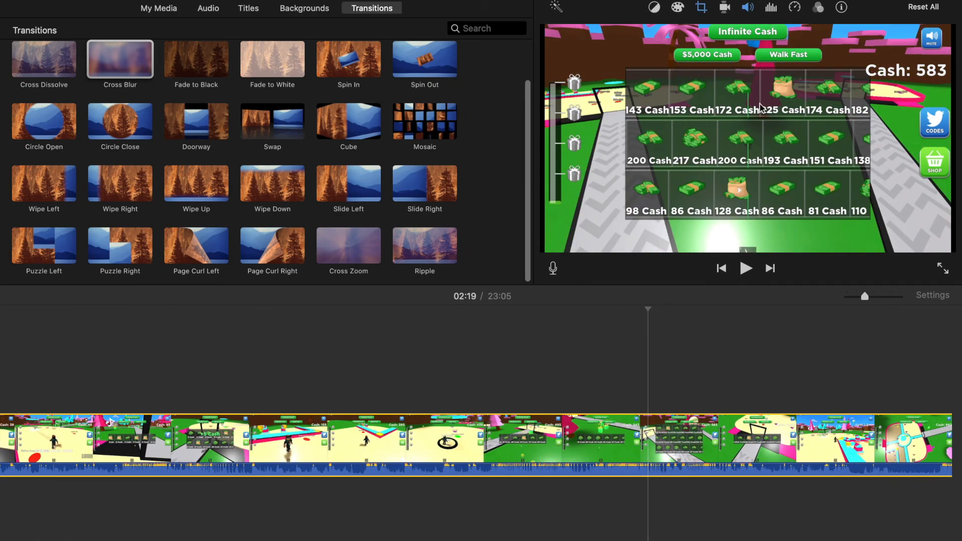
{"action": "scroll", "coordinate": [711, 395], "scroll_direction": "right", "scroll_amount": 8}
{"action": "scroll", "coordinate": [712, 396], "scroll_direction": "right", "scroll_amount": 10}
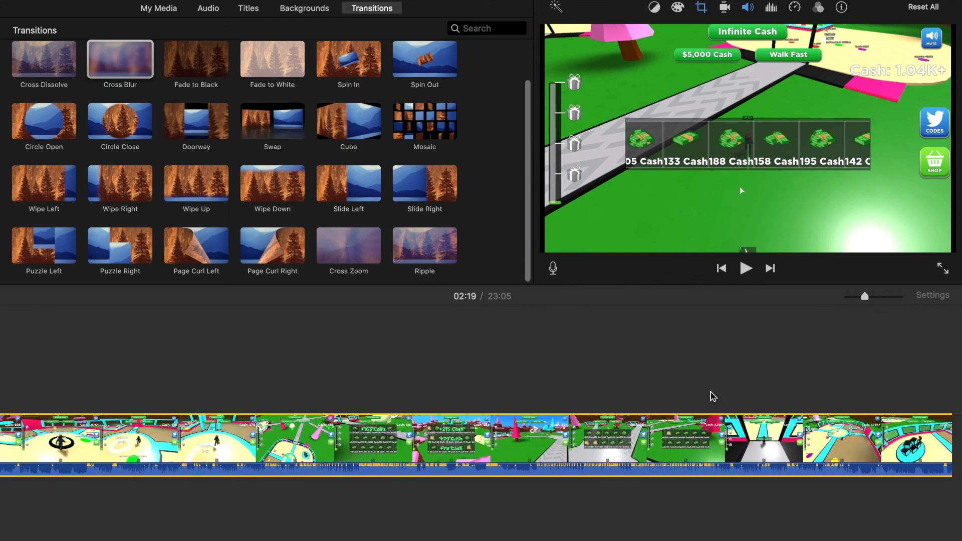
{"action": "scroll", "coordinate": [713, 397], "scroll_direction": "right", "scroll_amount": 10}
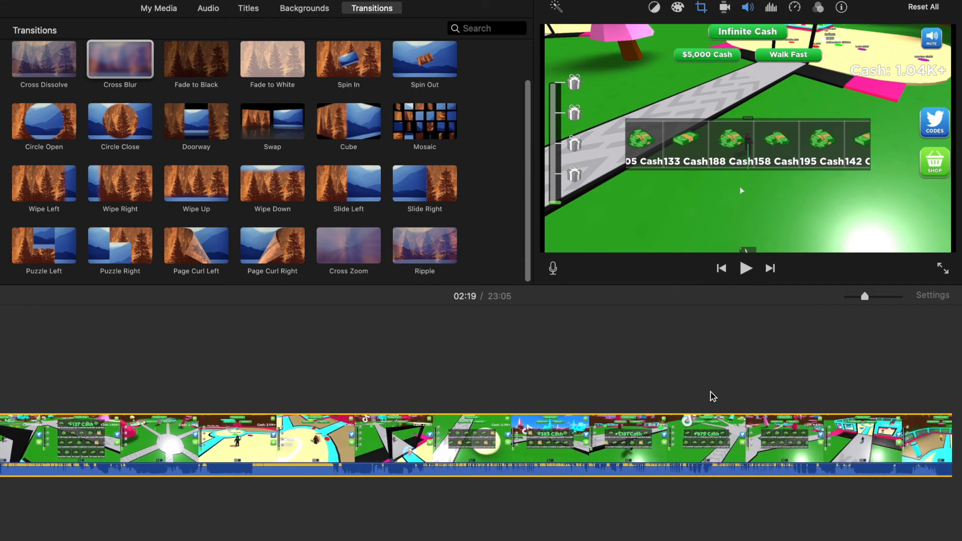
{"action": "scroll", "coordinate": [713, 396], "scroll_direction": "right", "scroll_amount": 10}
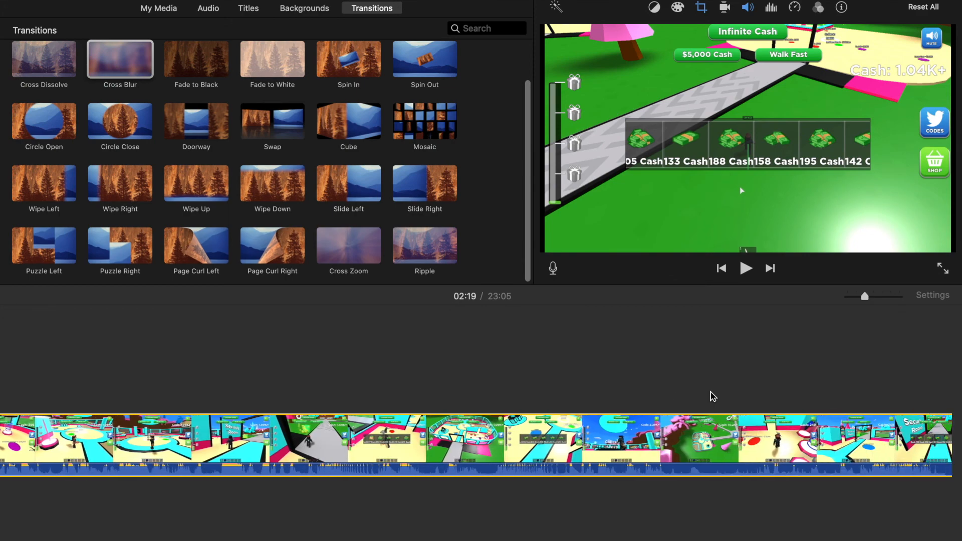
{"action": "left_click", "coordinate": [631, 436]}
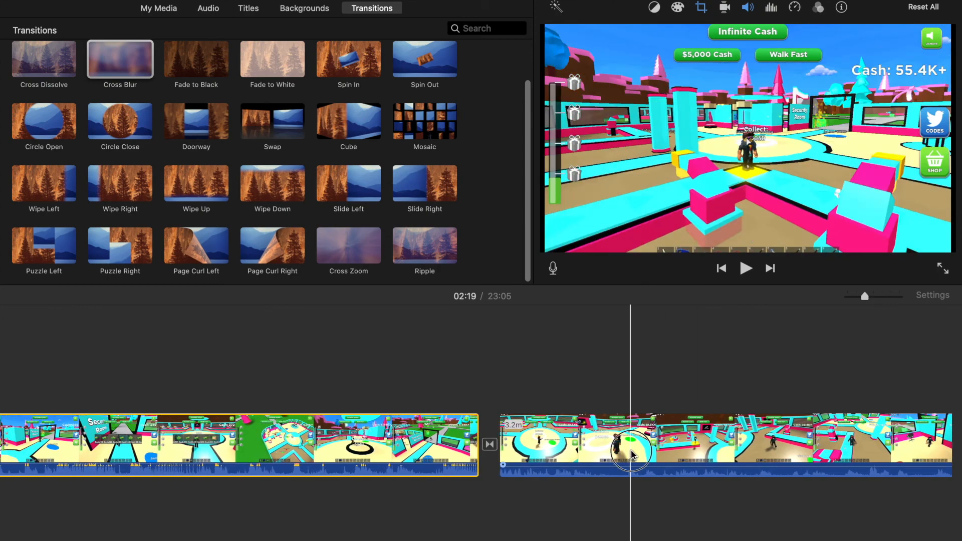
{"action": "left_click", "coordinate": [748, 7]}
{"action": "left_click_drag", "start_coordinate": [674, 32], "coordinate": [701, 32]}
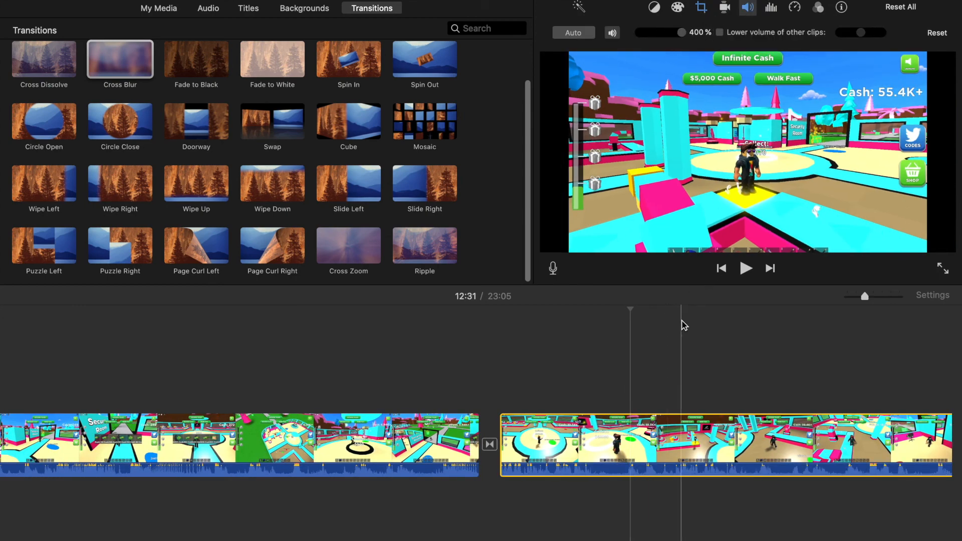
- Raise the volume of the third gameplay clip, which follows the 3.2-minute clip
{"action": "scroll", "coordinate": [756, 401], "scroll_direction": "right", "scroll_amount": 15}
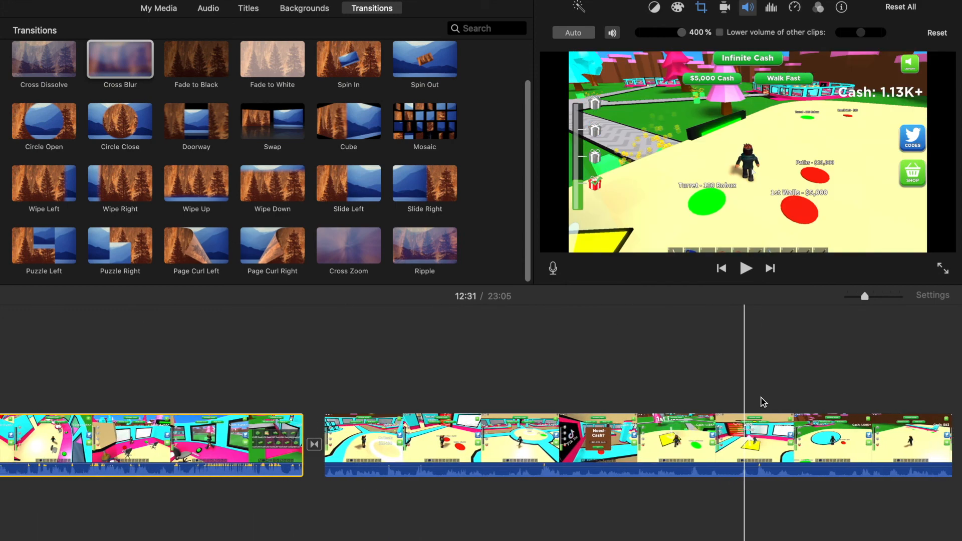
{"action": "left_click", "coordinate": [615, 436]}
{"action": "left_click_drag", "start_coordinate": [677, 33], "coordinate": [683, 32]}
- Play the end of the last gameplay clip from 22:52 through the Cross Blur transition into the outro
{"action": "scroll", "coordinate": [678, 373], "scroll_direction": "right", "scroll_amount": 10}
{"action": "scroll", "coordinate": [678, 372], "scroll_direction": "right", "scroll_amount": 10}
{"action": "left_click", "coordinate": [582, 361]}
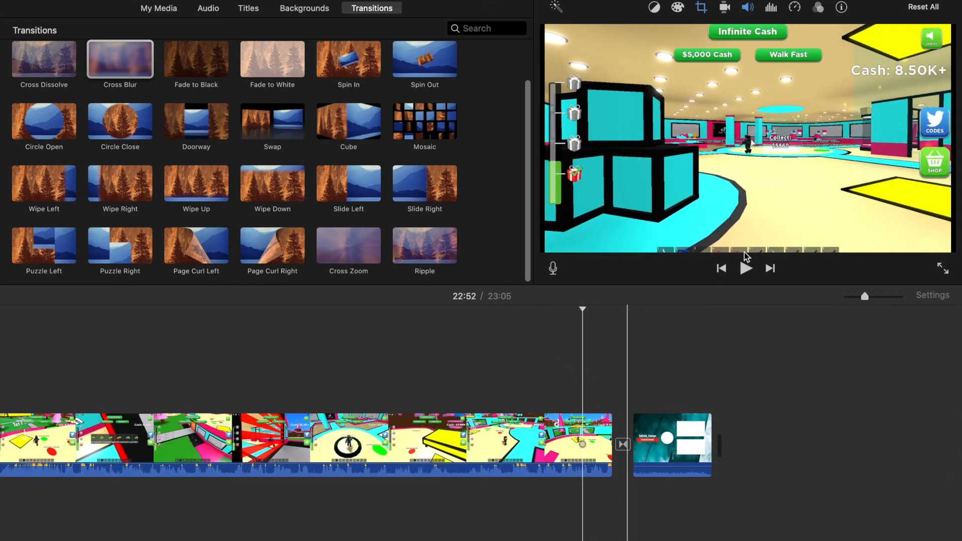
{"action": "left_click", "coordinate": [746, 268]}
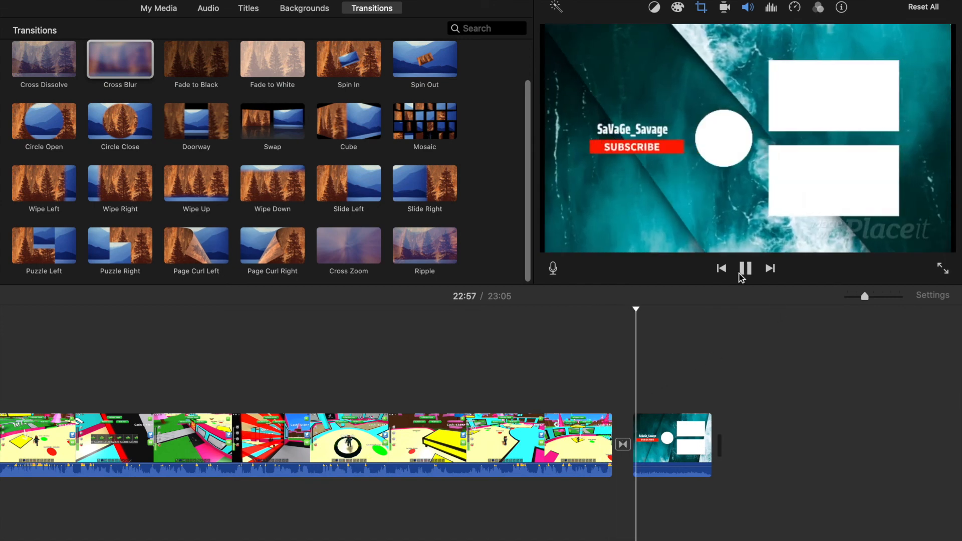
{"action": "left_click", "coordinate": [740, 275]}
- Raise the volume of the outro clip at the end of the timeline
{"action": "left_click", "coordinate": [679, 441]}
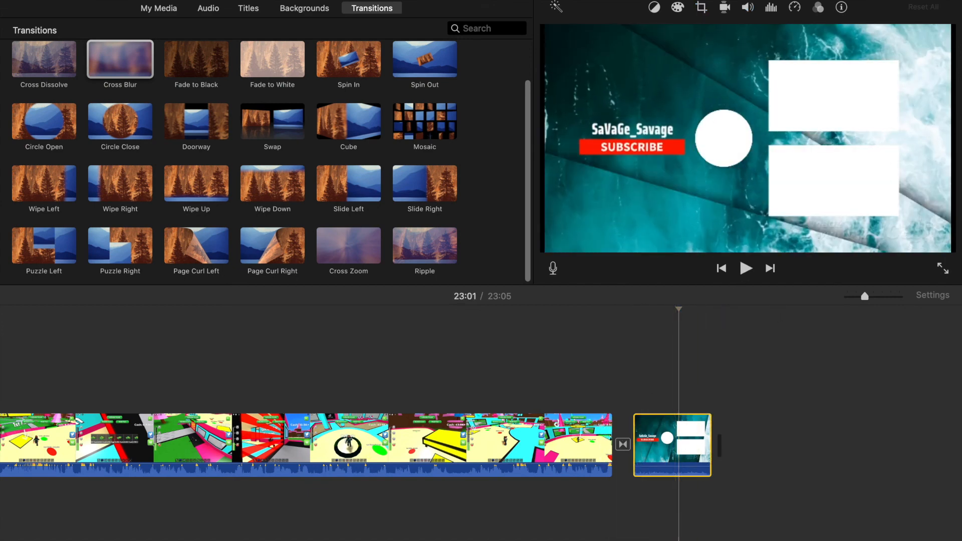
{"action": "left_click", "coordinate": [746, 11]}
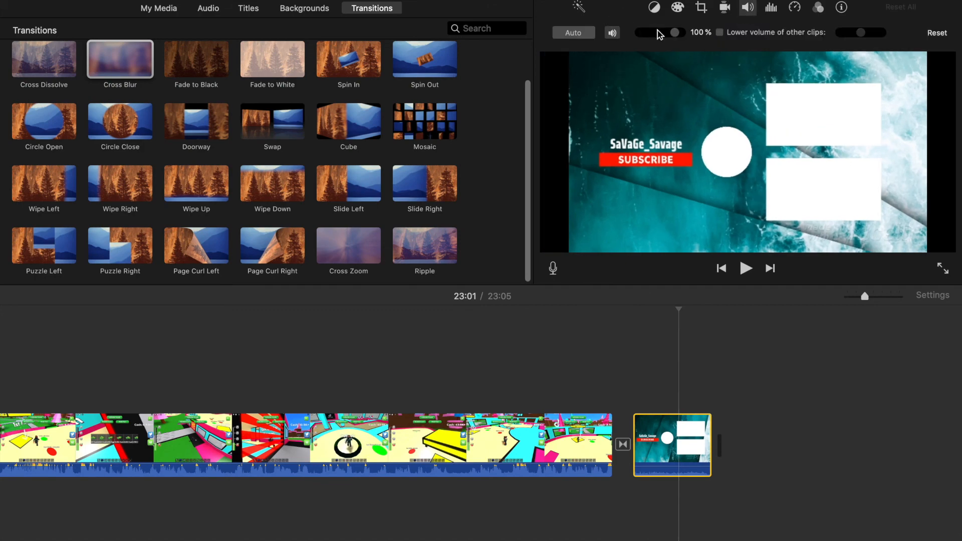
{"action": "left_click_drag", "start_coordinate": [680, 36], "coordinate": [704, 38]}
{"action": "left_click", "coordinate": [861, 415]}
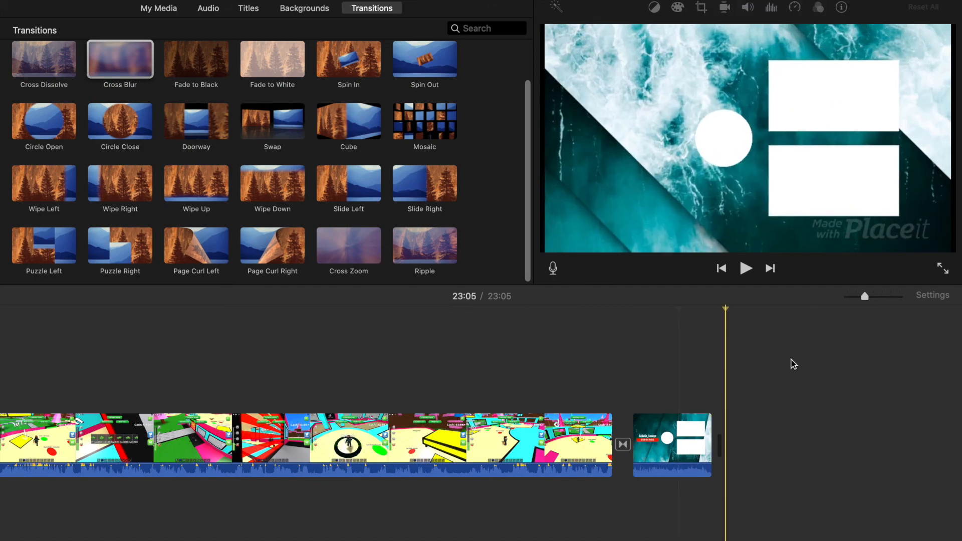
{"action": "scroll", "coordinate": [807, 365], "scroll_direction": "left", "scroll_amount": 15}
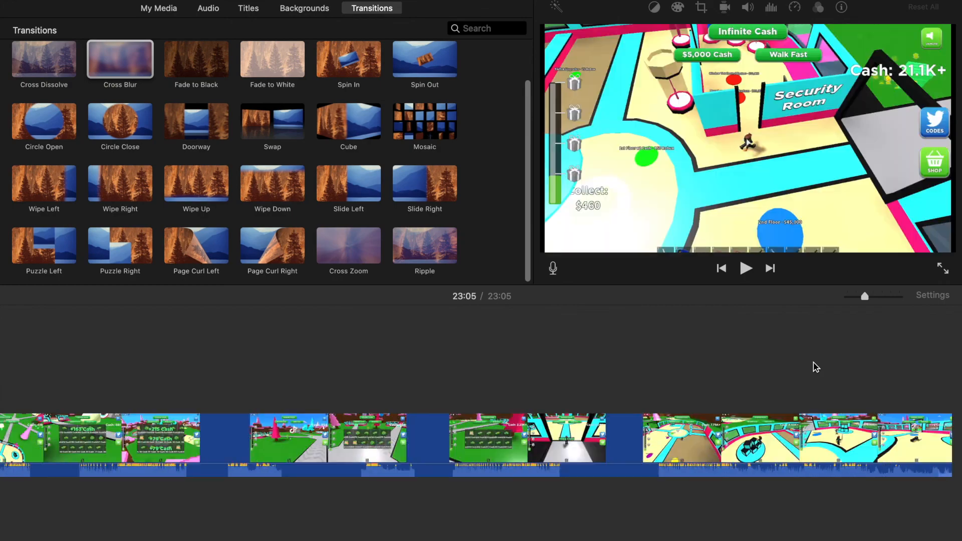
- Play the opening seconds of the intro clip at the start of the timeline to check its sound level
{"action": "scroll", "coordinate": [817, 365], "scroll_direction": "left", "scroll_amount": 10}
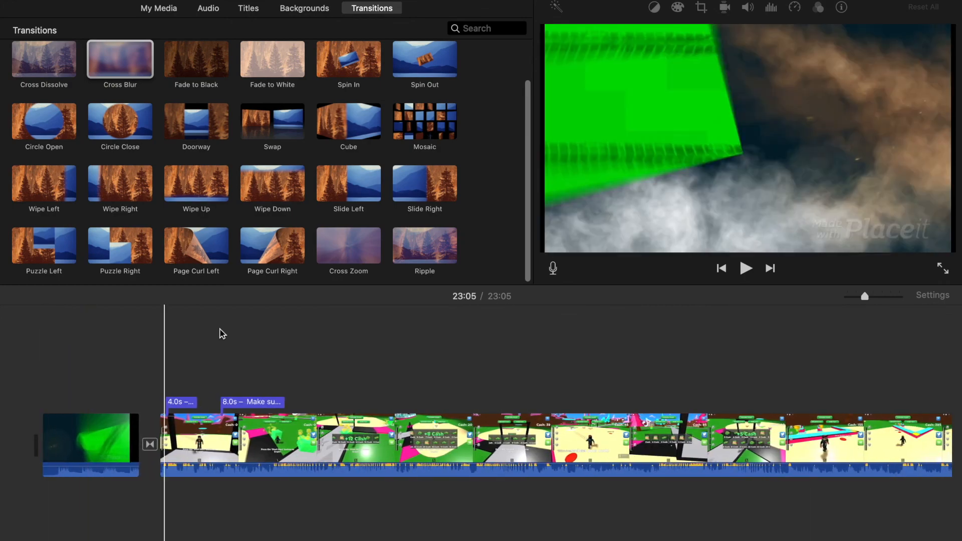
{"action": "left_click", "coordinate": [64, 340]}
{"action": "left_click", "coordinate": [745, 268]}
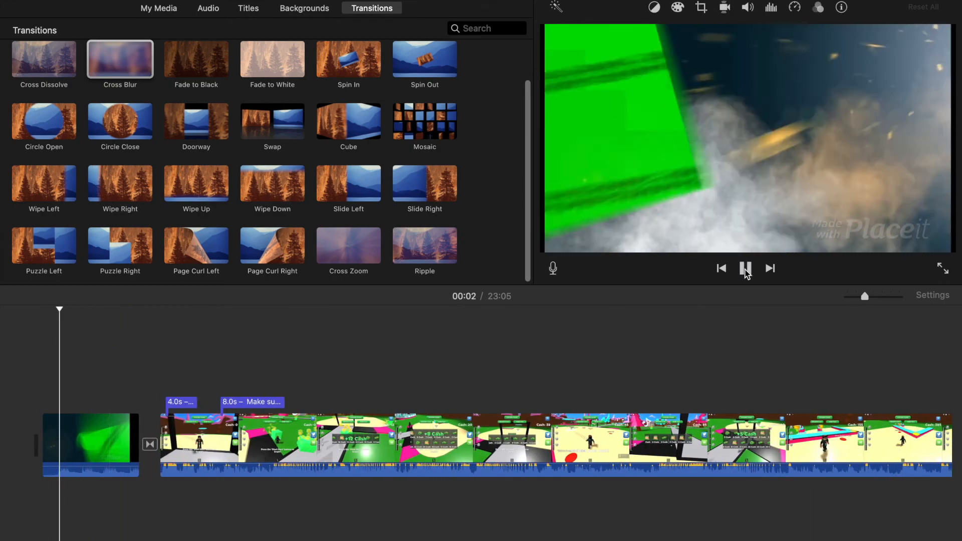
{"action": "left_click", "coordinate": [745, 268]}
- Set the intro clip's volume to 400% and play its beginning to hear the level
{"action": "left_click", "coordinate": [104, 454]}
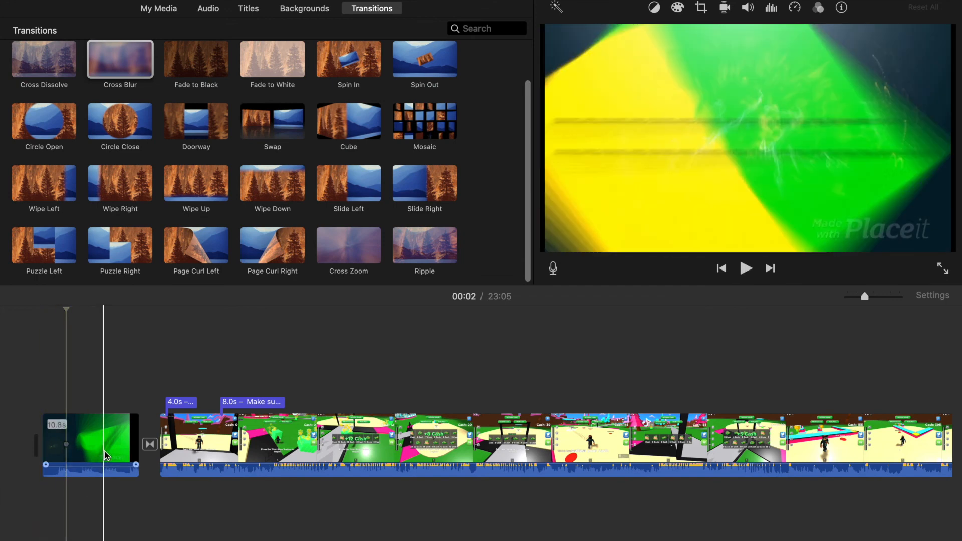
{"action": "left_click", "coordinate": [746, 7]}
{"action": "left_click_drag", "start_coordinate": [677, 36], "coordinate": [698, 36]}
{"action": "left_click", "coordinate": [414, 337]}
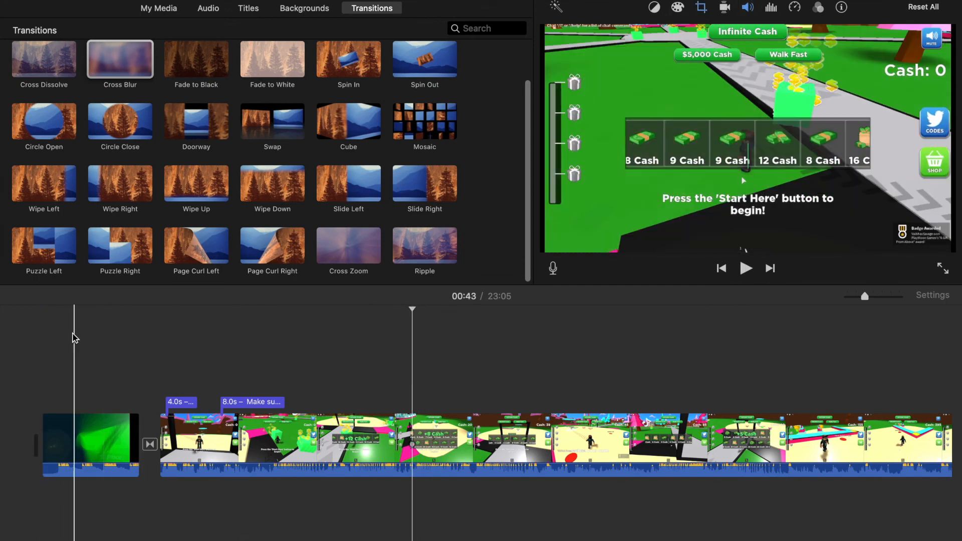
{"action": "left_click", "coordinate": [42, 351]}
{"action": "left_click", "coordinate": [746, 268]}
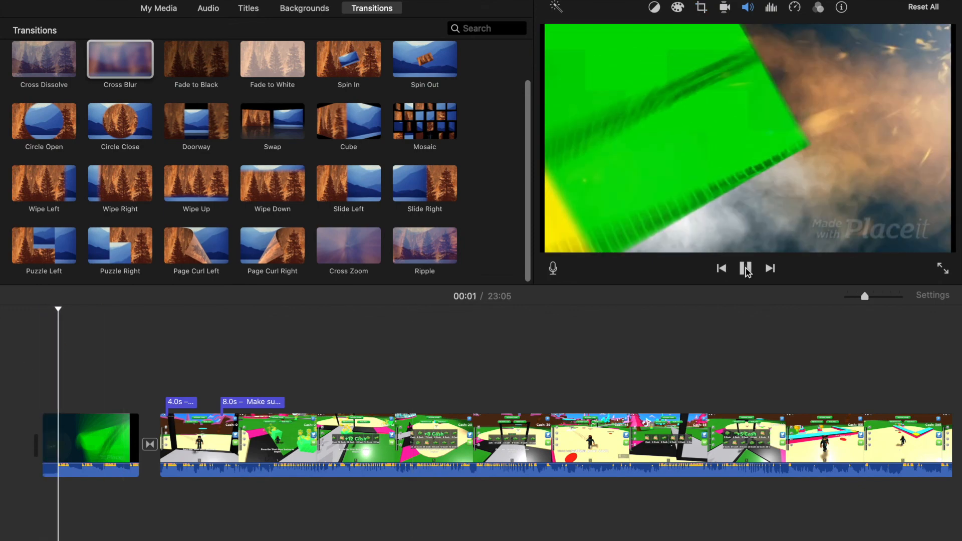
{"action": "left_click", "coordinate": [745, 268]}
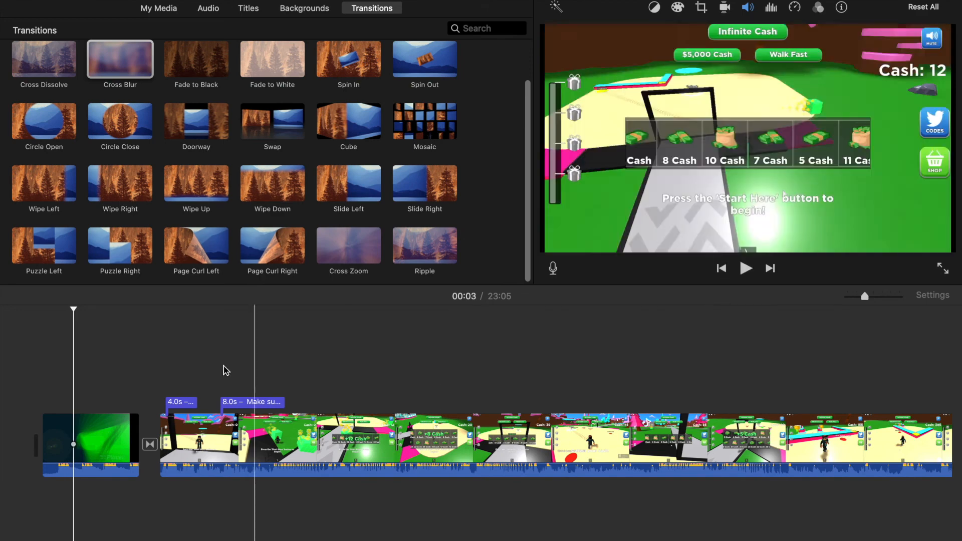
- Lower the volume of the intro clip at the start of the timeline below 400%
{"action": "left_click", "coordinate": [111, 416]}
{"action": "left_click", "coordinate": [746, 7]}
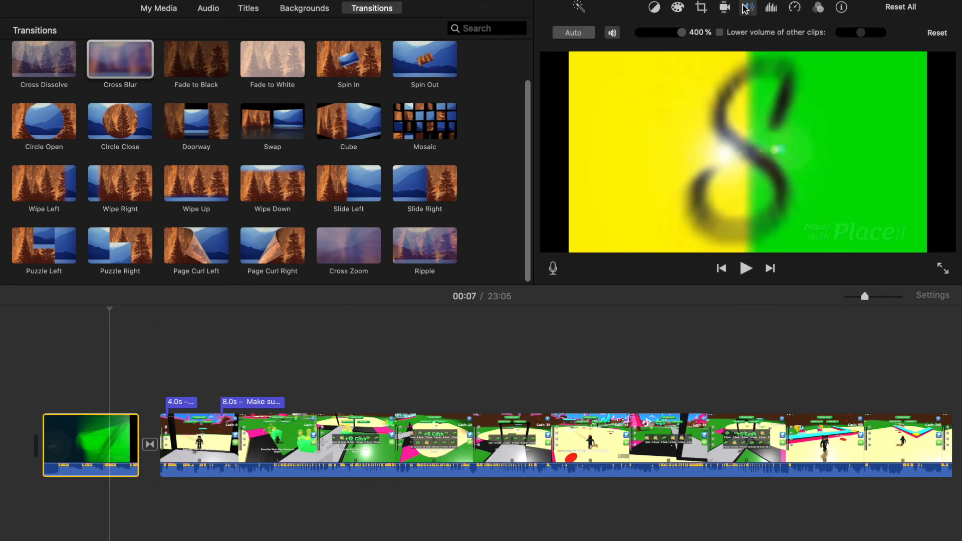
{"action": "mouse_move", "coordinate": [683, 35]}
{"action": "left_mouse_down"}
{"action": "mouse_move", "coordinate": [659, 37]}
{"action": "mouse_move", "coordinate": [678, 38]}
{"action": "left_mouse_up"}
{"action": "left_click", "coordinate": [487, 364]}
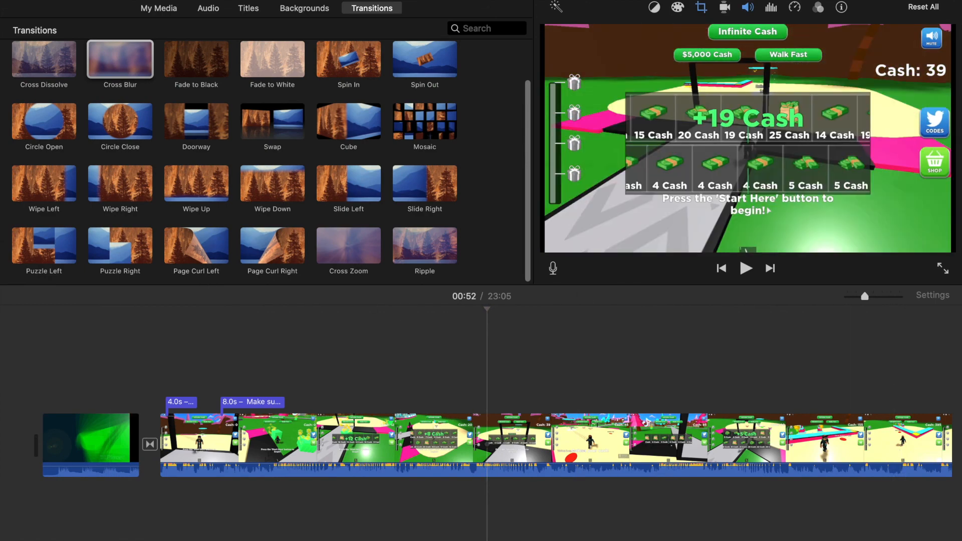
- Start exporting the movie as a file and title it Tik Tok Tycoon
{"action": "left_click", "coordinate": [932, 4]}
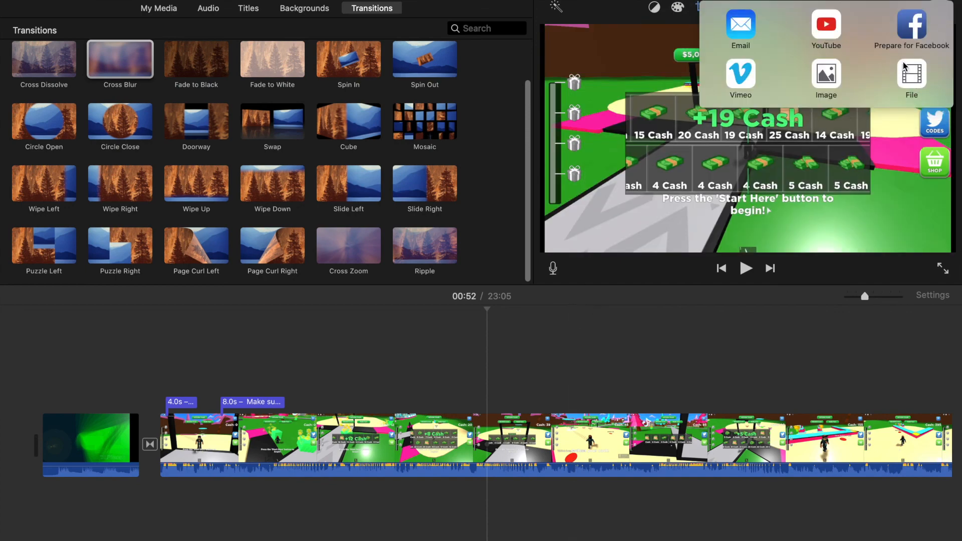
{"action": "left_click", "coordinate": [904, 66]}
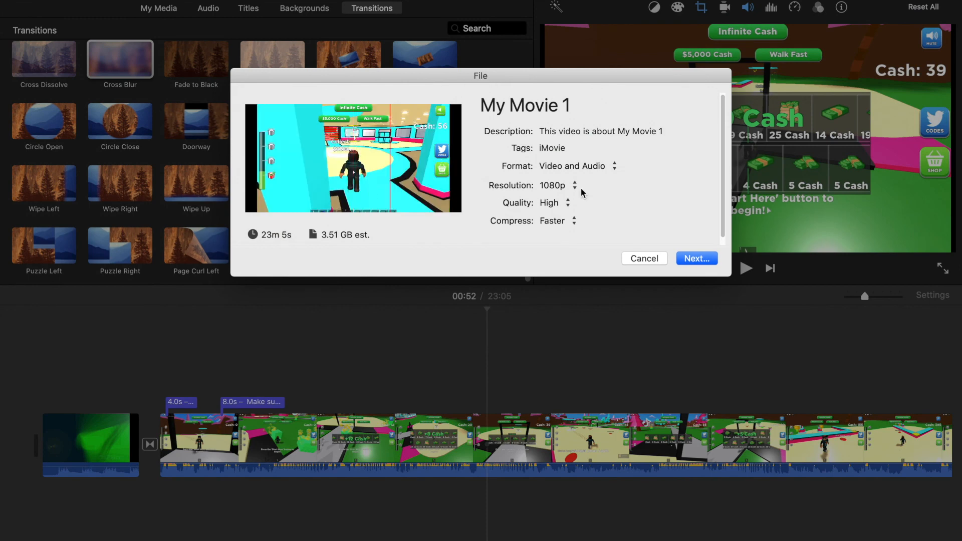
{"action": "left_click", "coordinate": [581, 101]}
{"action": "key", "text": "BackSpace"}
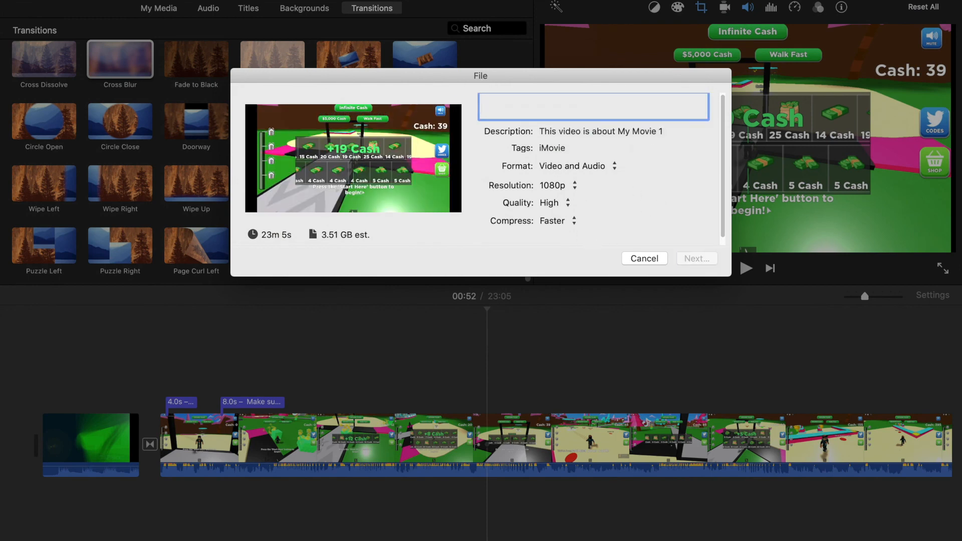
{"action": "type", "text": "Tik tok"}
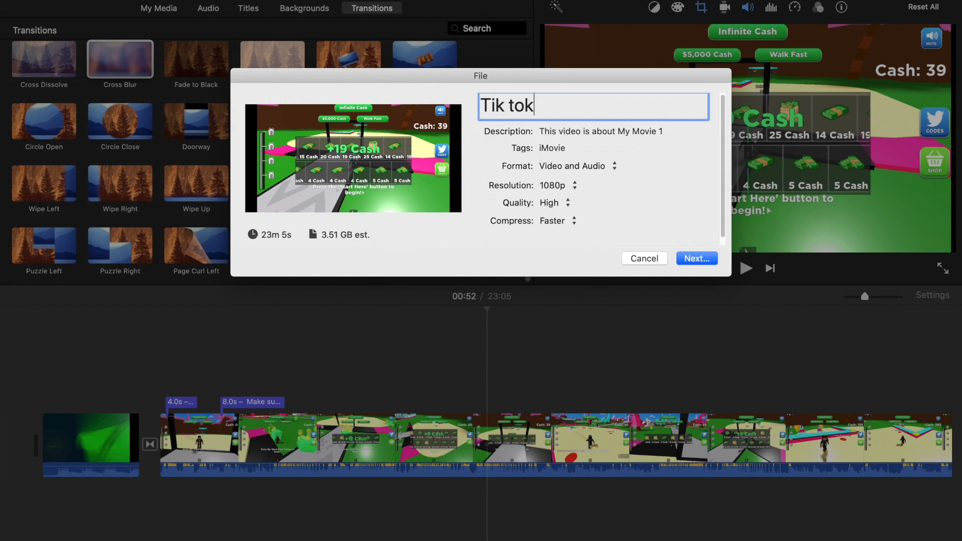
{"action": "key", "text": "BackSpace"}
{"action": "key", "text": "BackSpace"}
{"action": "key", "text": "BackSpace"}
{"action": "type", "text": "Tok Tycoon"}
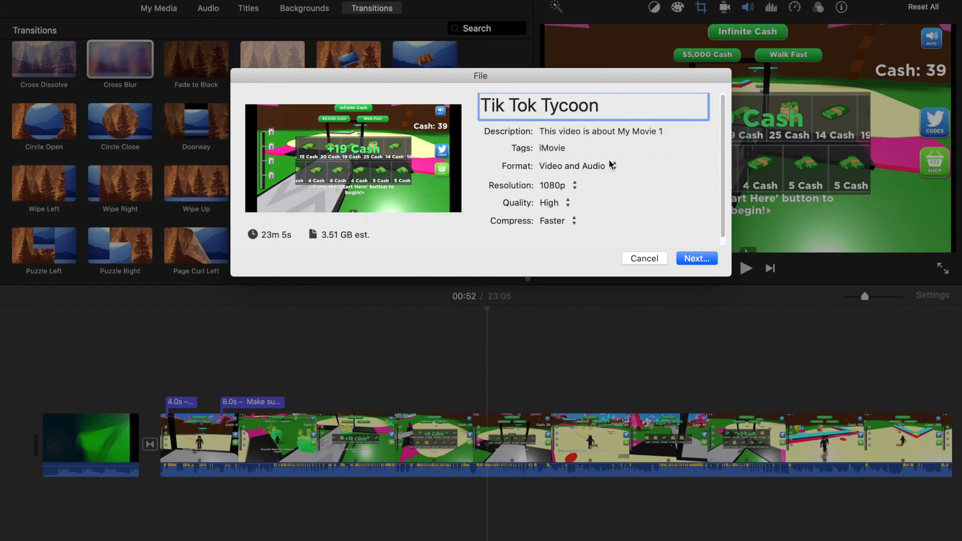
- Configure the file export as Video and Audio with 1080p resolution, High quality and Faster compression
{"action": "left_click", "coordinate": [584, 147]}
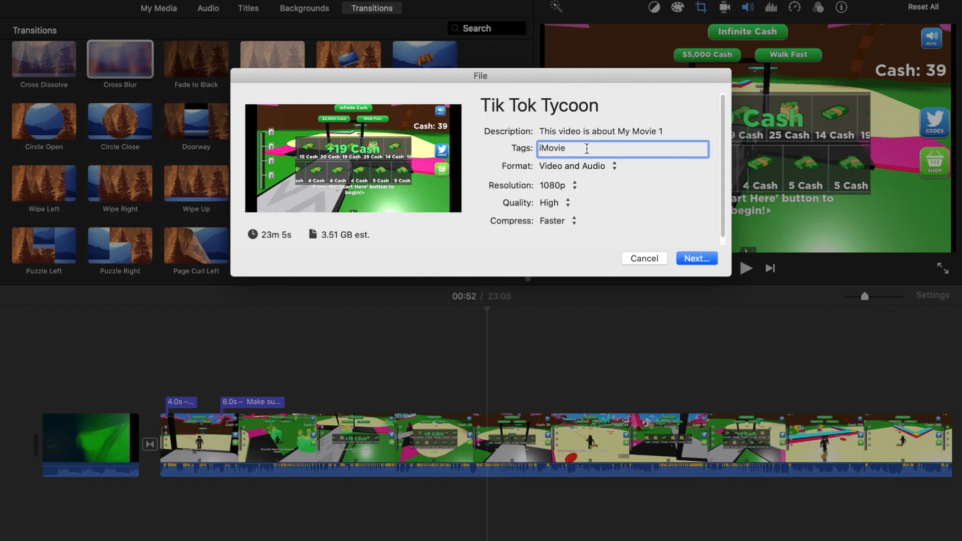
{"action": "left_click", "coordinate": [616, 168]}
{"action": "left_click", "coordinate": [618, 167]}
{"action": "left_click", "coordinate": [561, 185]}
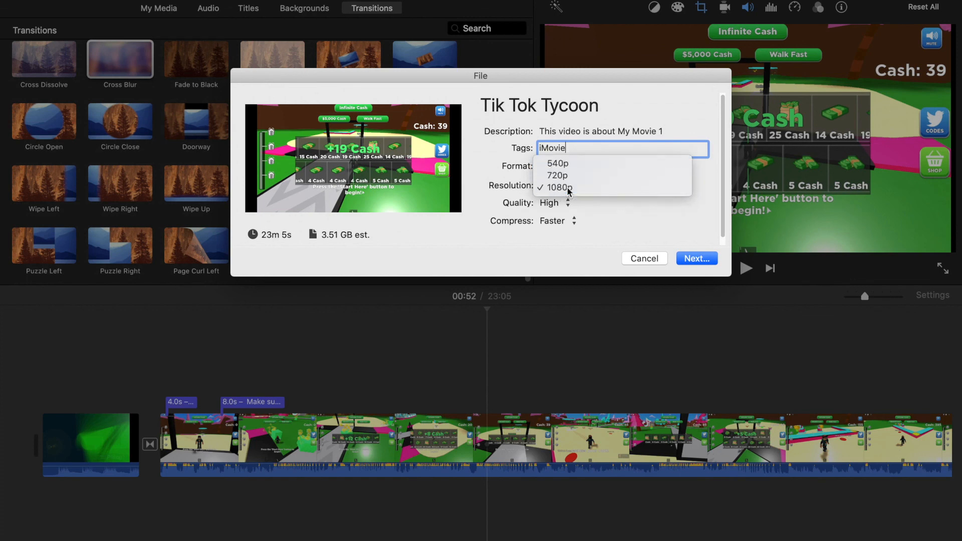
{"action": "left_click", "coordinate": [559, 188]}
{"action": "left_click", "coordinate": [575, 205]}
{"action": "left_click", "coordinate": [579, 208]}
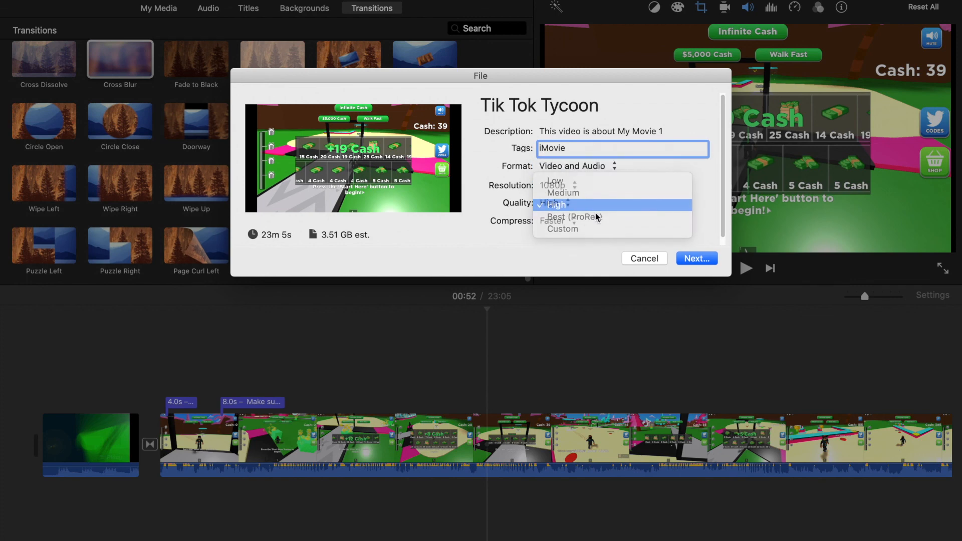
{"action": "left_click", "coordinate": [574, 221]}
{"action": "left_click", "coordinate": [676, 227]}
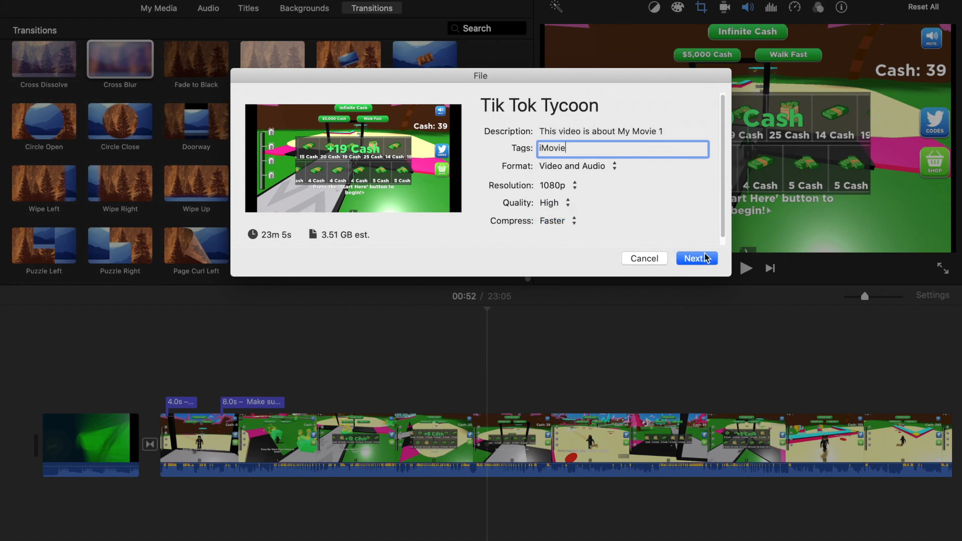
- Save the export as Tik Tok Tycoon in the Youtube Videos folder inside Movies
{"action": "left_click", "coordinate": [700, 260]}
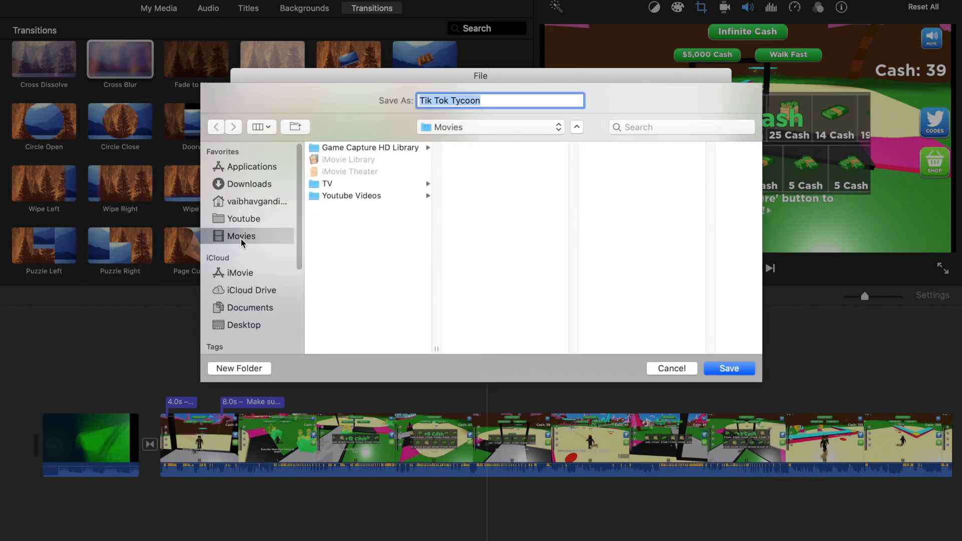
{"action": "left_click", "coordinate": [338, 196]}
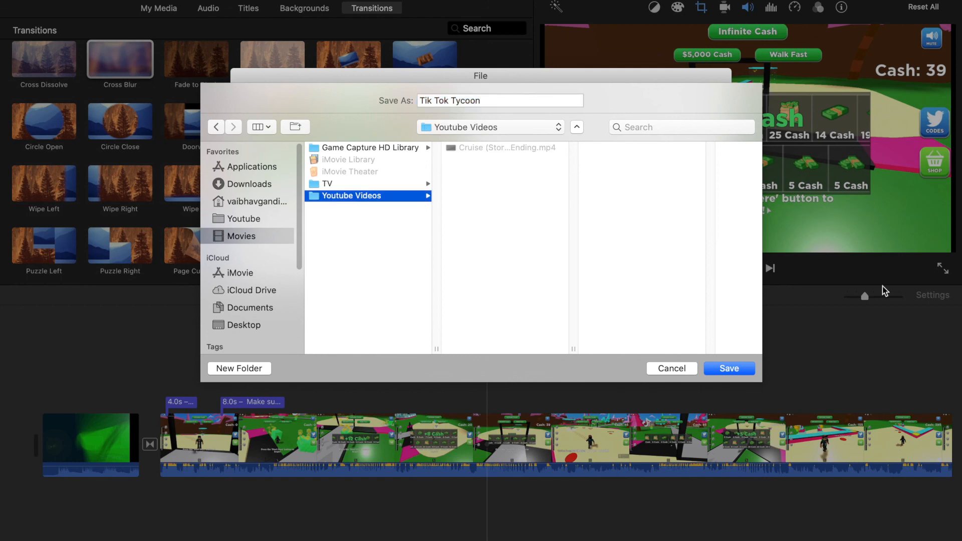
{"action": "left_click", "coordinate": [743, 370]}
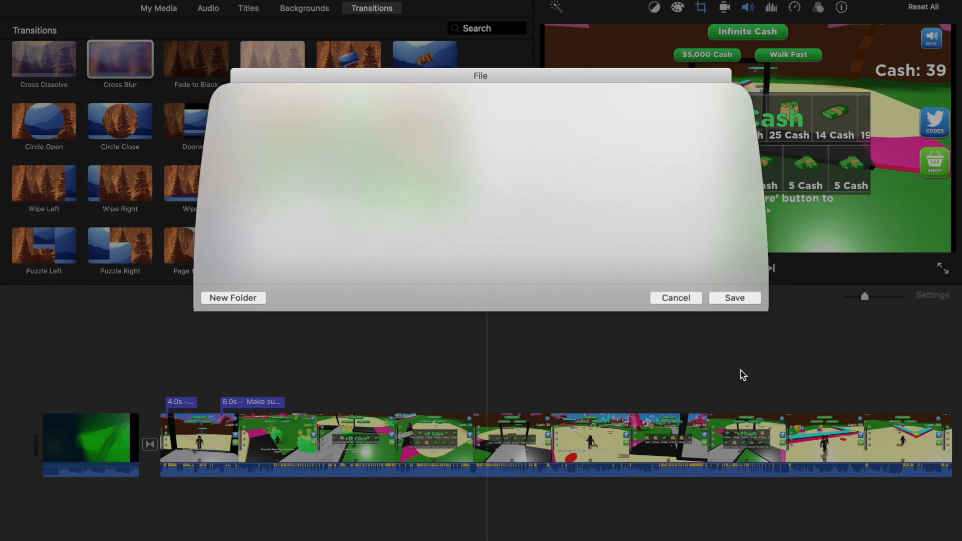